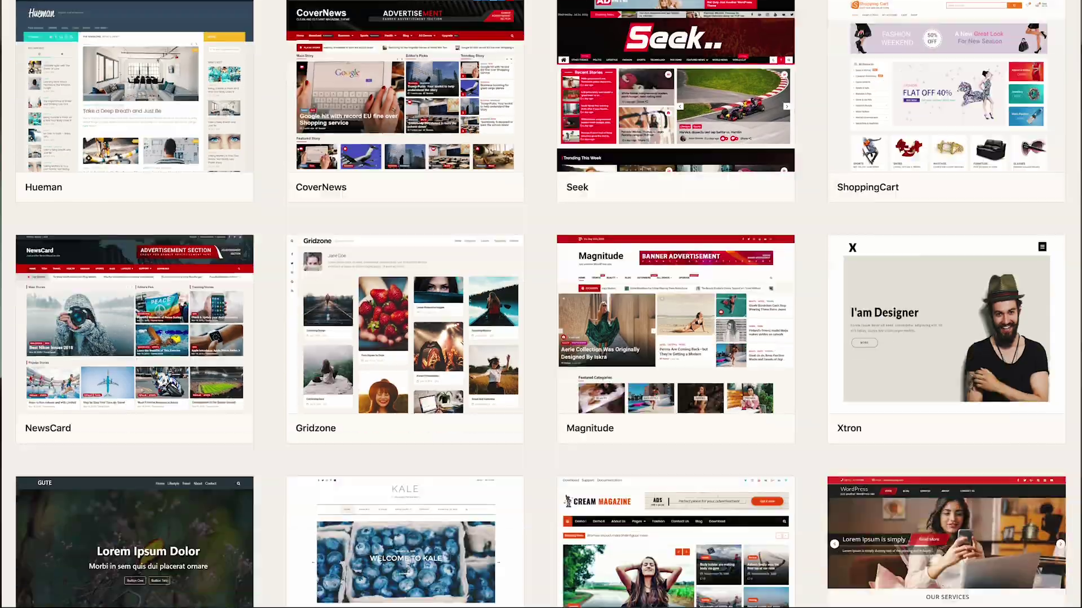
Scroll down through the theme gallery listing.
scroll(1076, 438, down, 10)
scroll(1076, 438, down, 15)
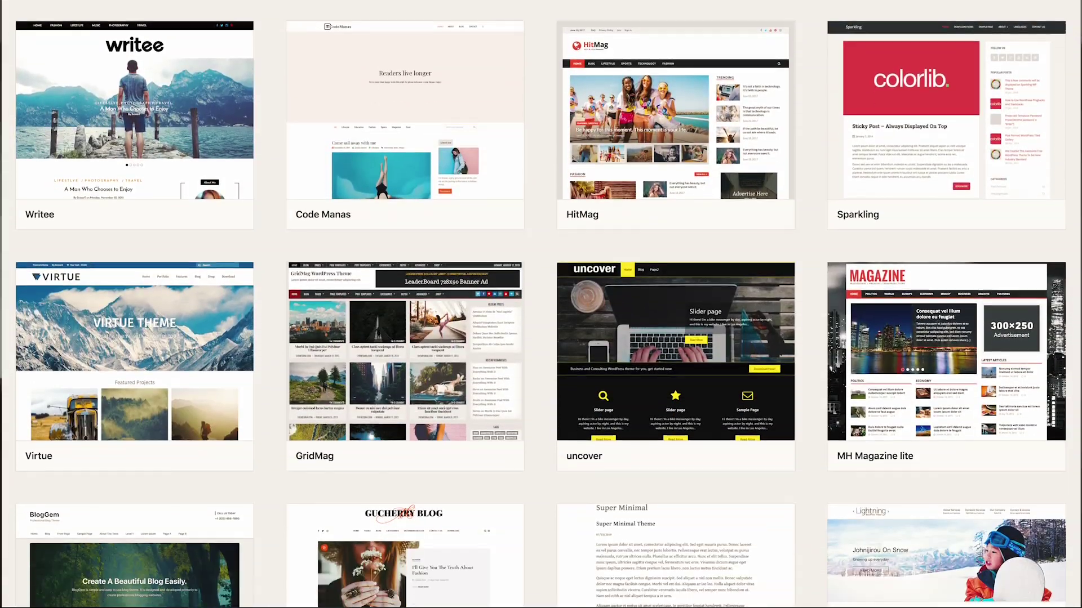
scroll(1076, 437, down, 12)
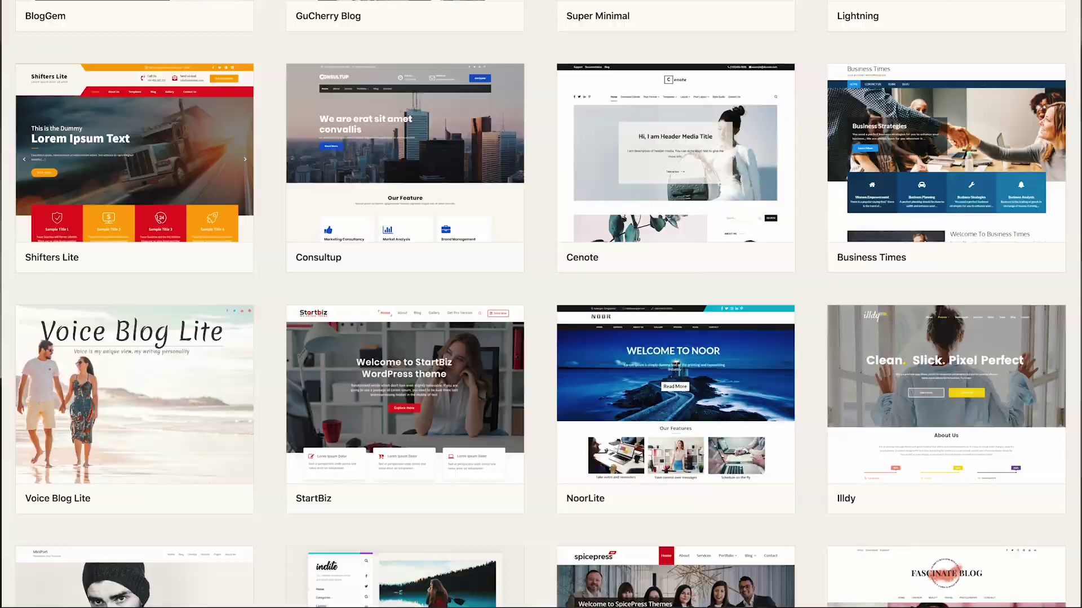
scroll(1076, 438, down, 15)
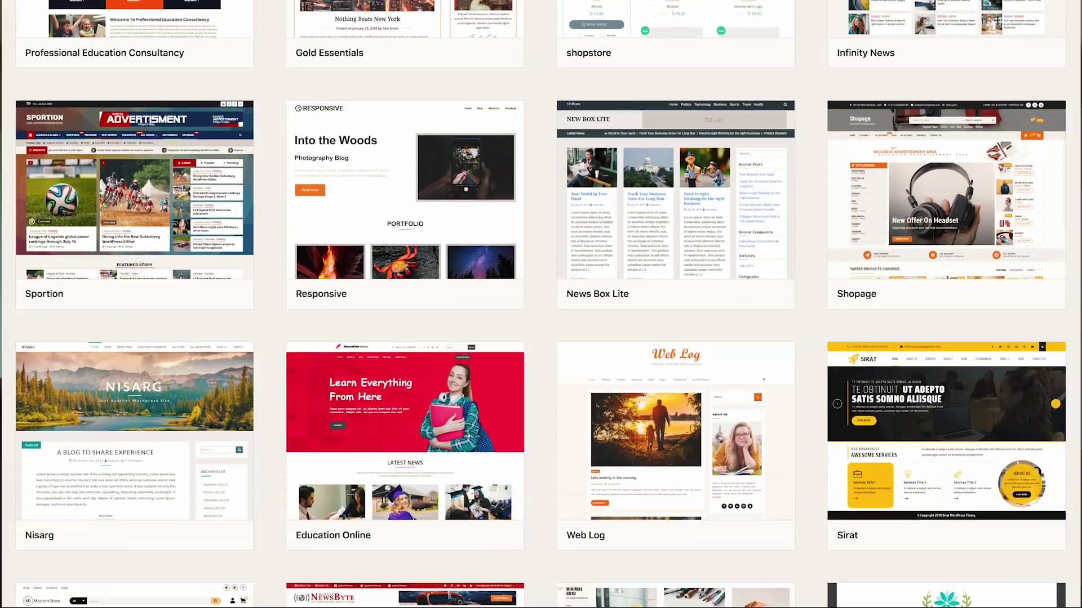
scroll(1076, 438, down, 15)
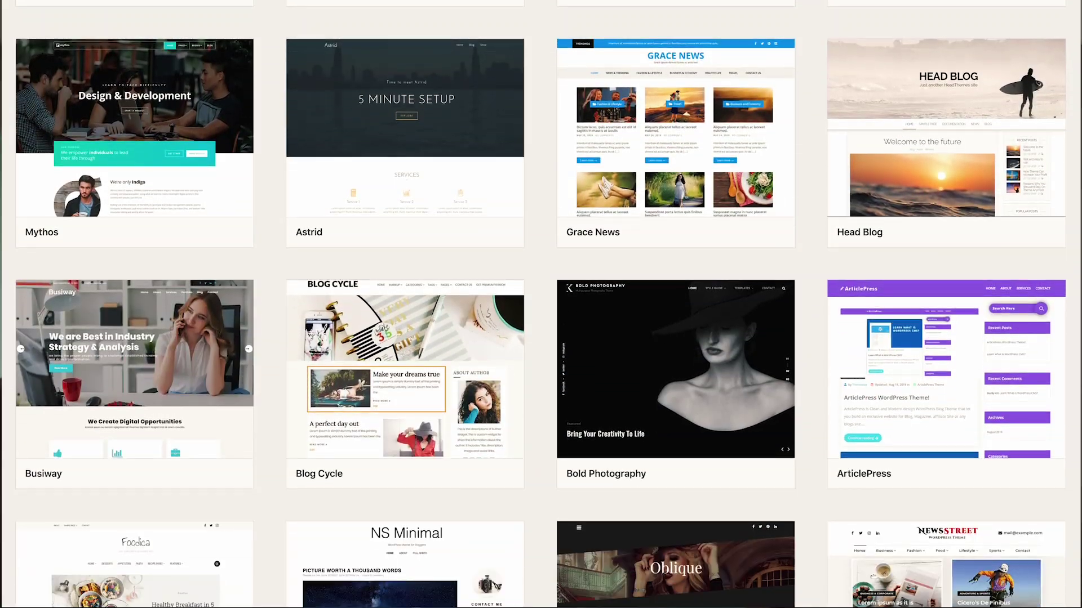
scroll(1076, 438, down, 10)
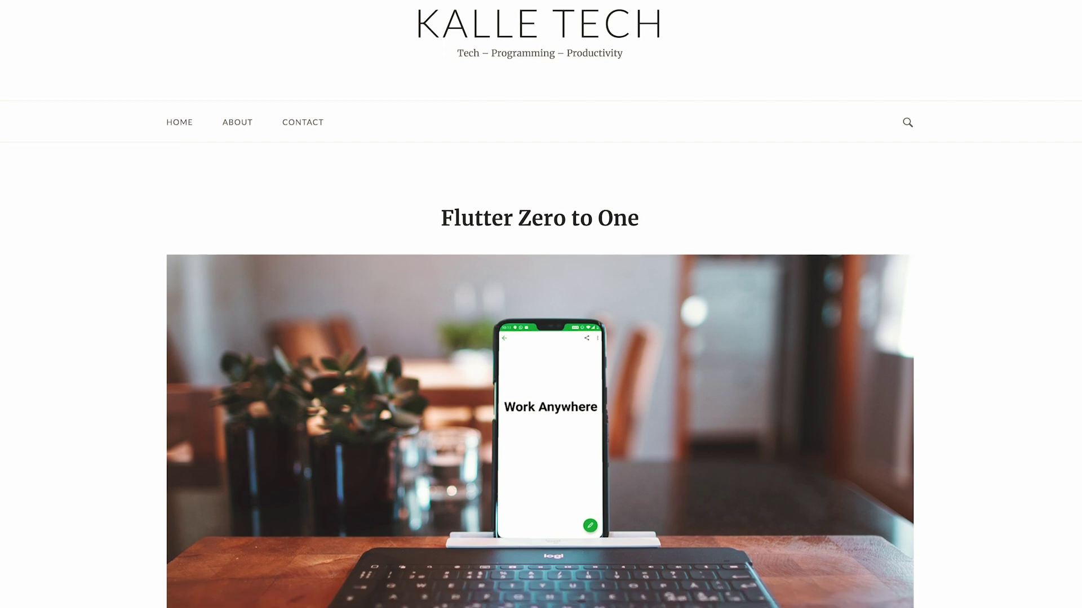
Open the Flutter Zero to One post via CONTINUE READING and read down to the reply form.
scroll(540, 314, down, 3)
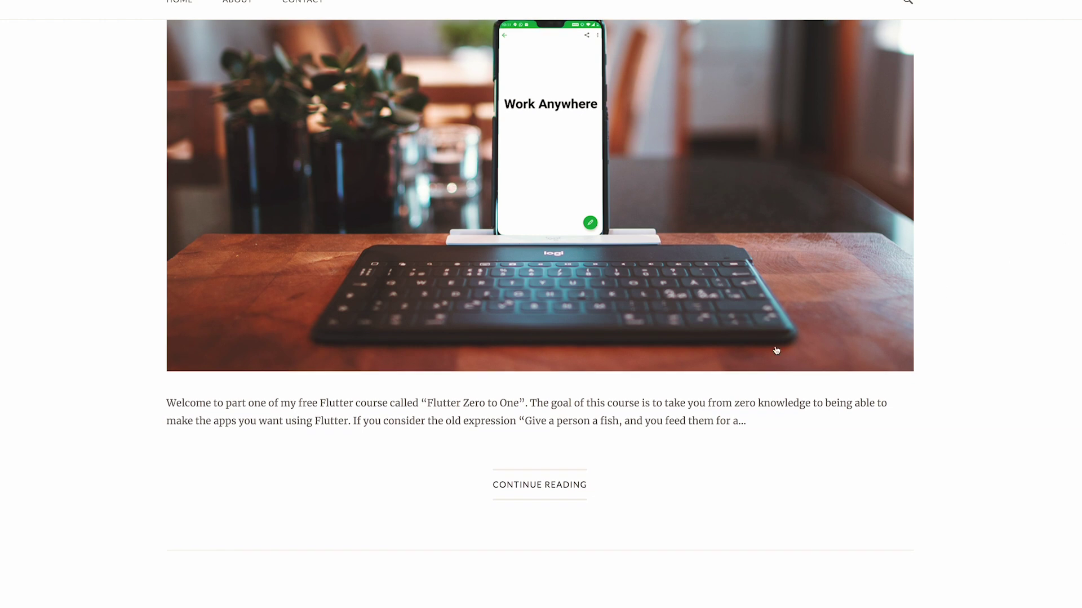
click(537, 483)
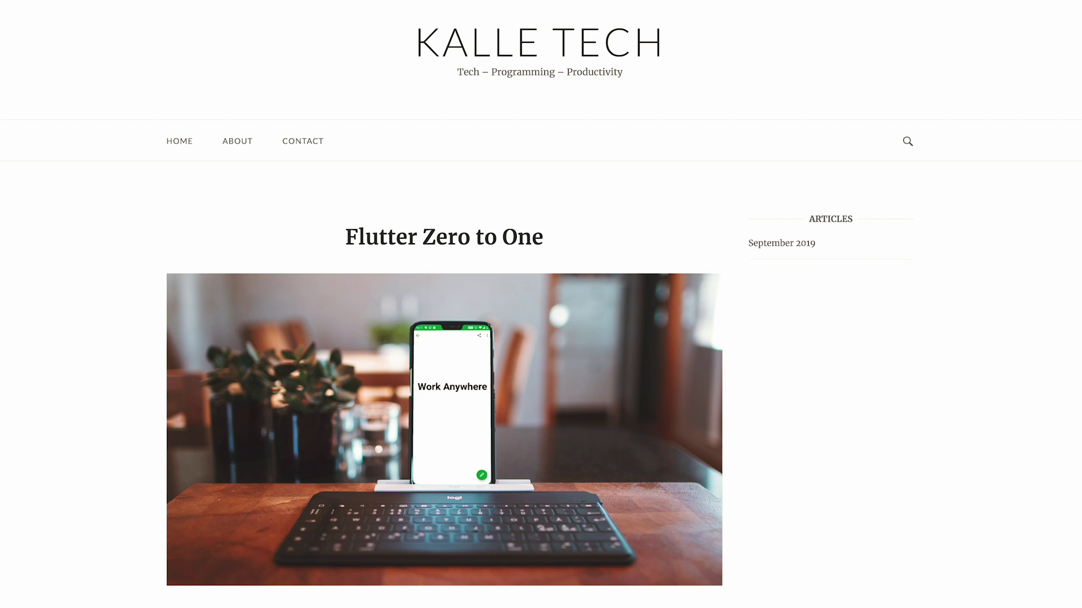
scroll(540, 304, down, 3)
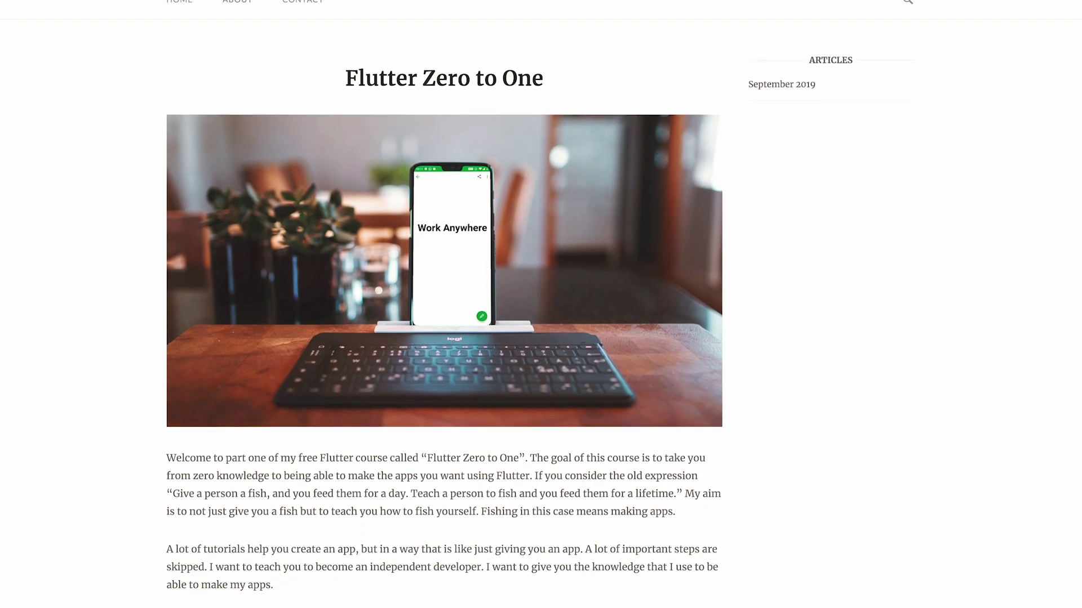
scroll(540, 305, down, 5)
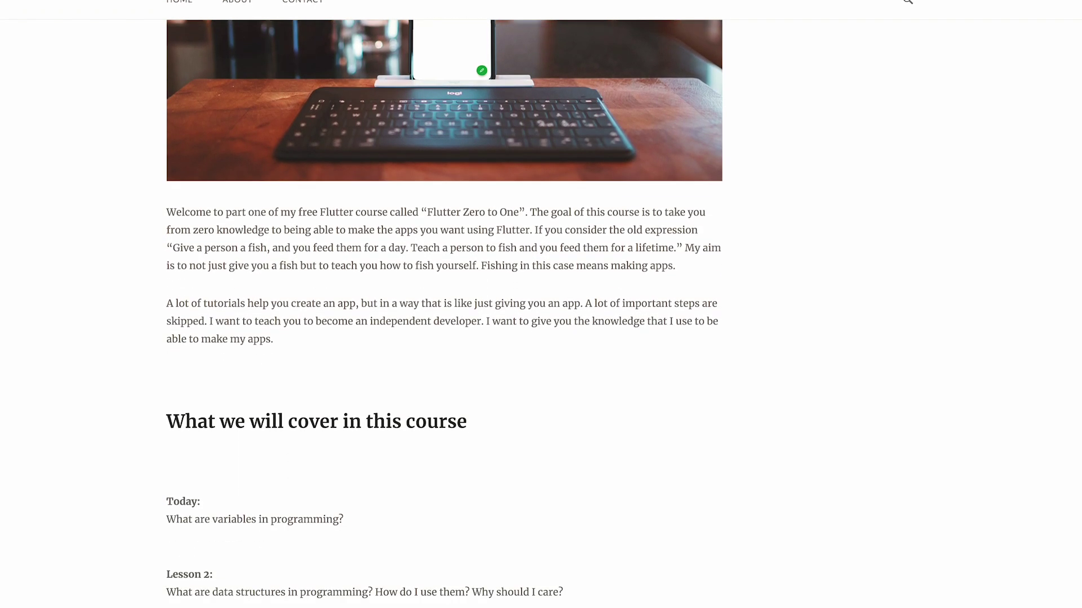
scroll(540, 304, down, 6)
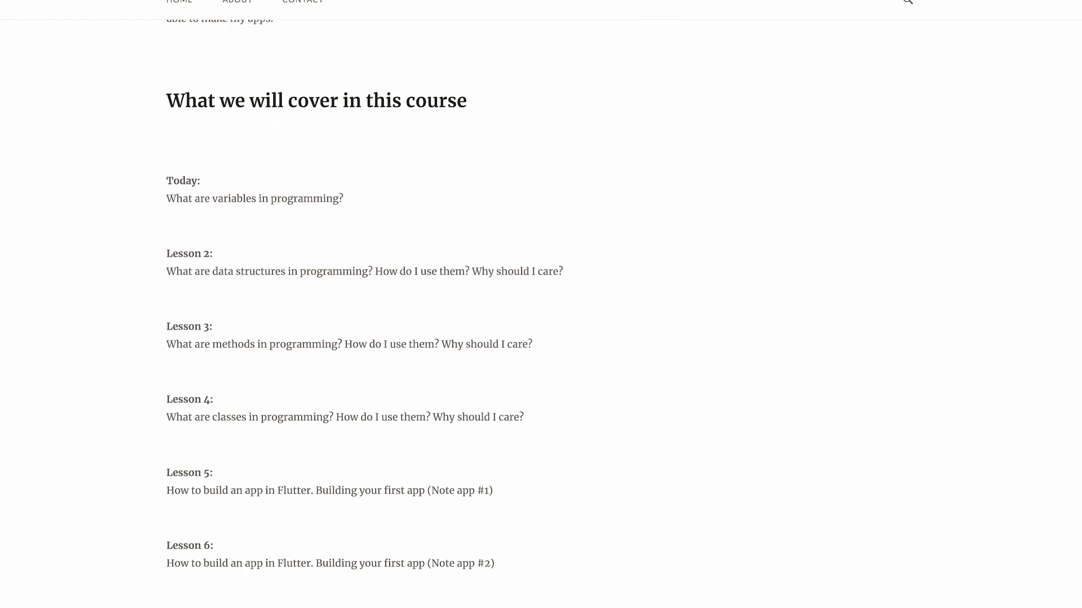
scroll(540, 304, down, 9)
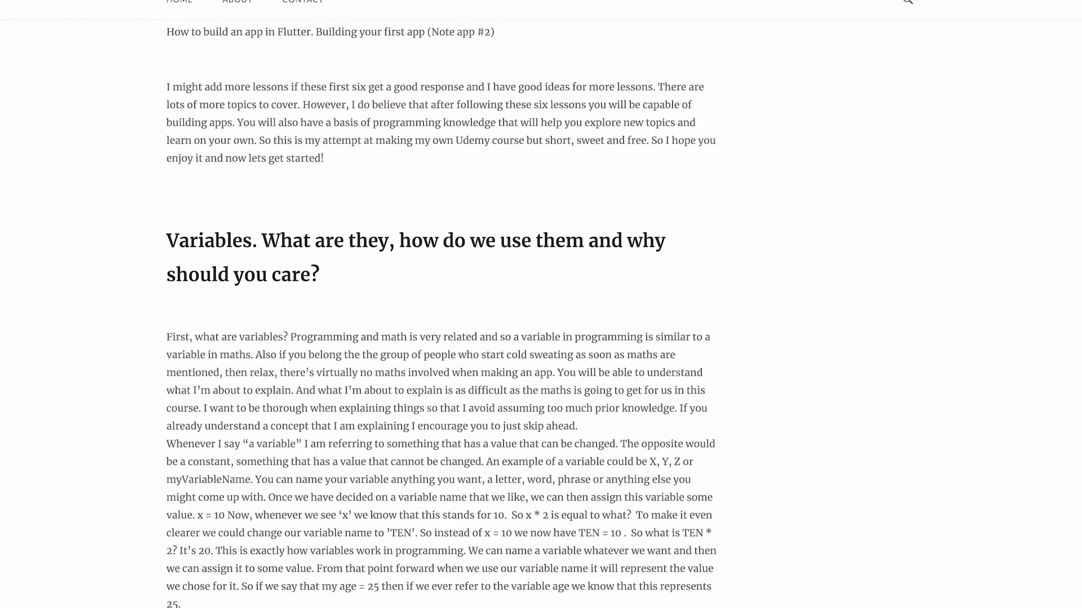
scroll(540, 304, down, 9)
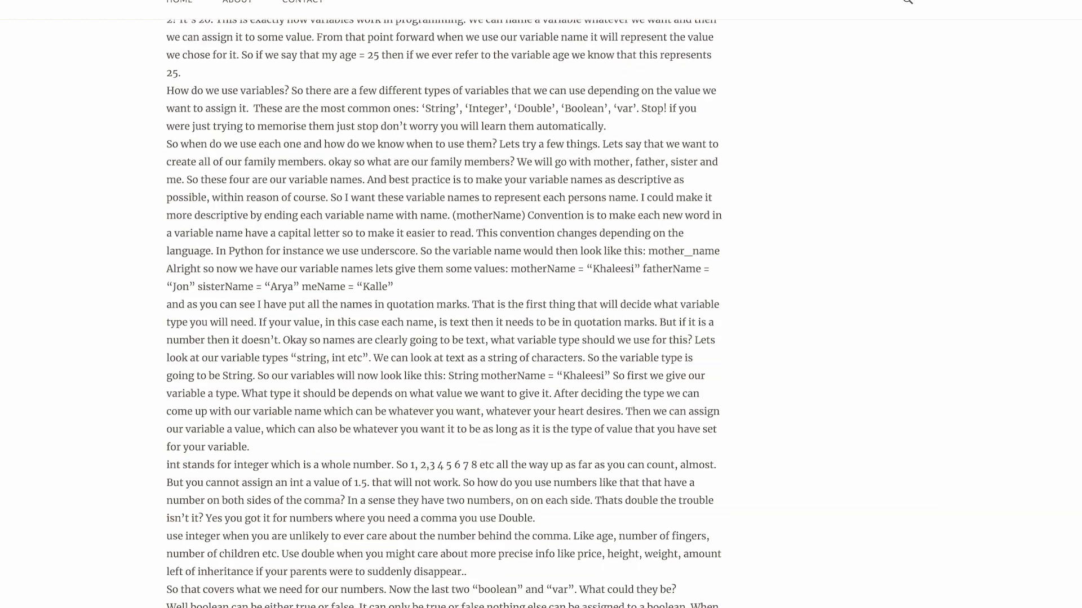
scroll(539, 305, down, 13)
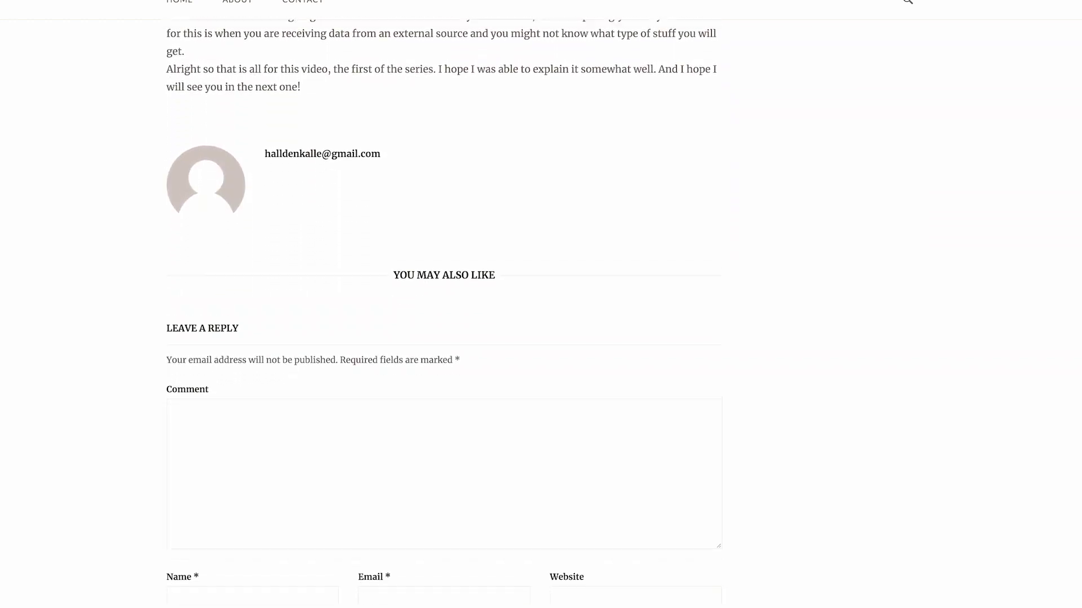
scroll(539, 304, down, 3)
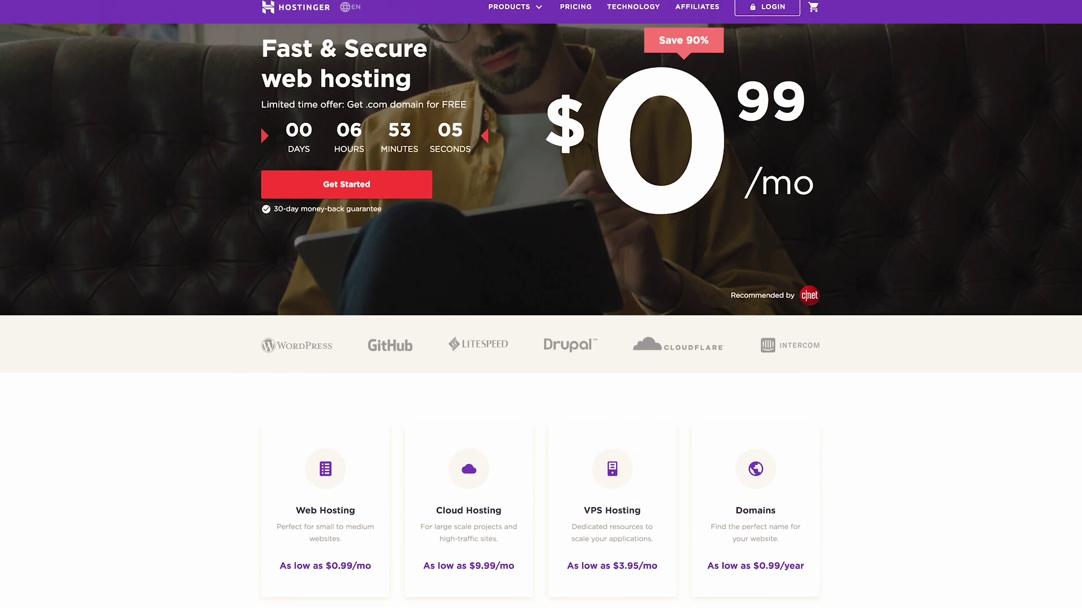
Scroll the Hostinger homepage and begin entering 'my' in the domain name search field.
scroll(541, 315, down, 4)
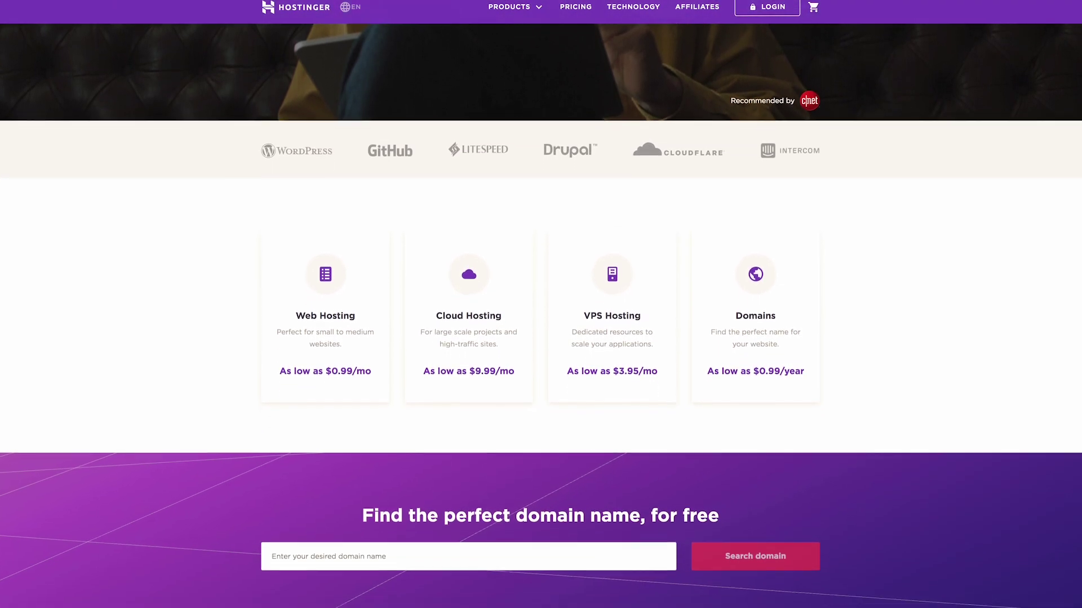
scroll(1079, 117, down, 4)
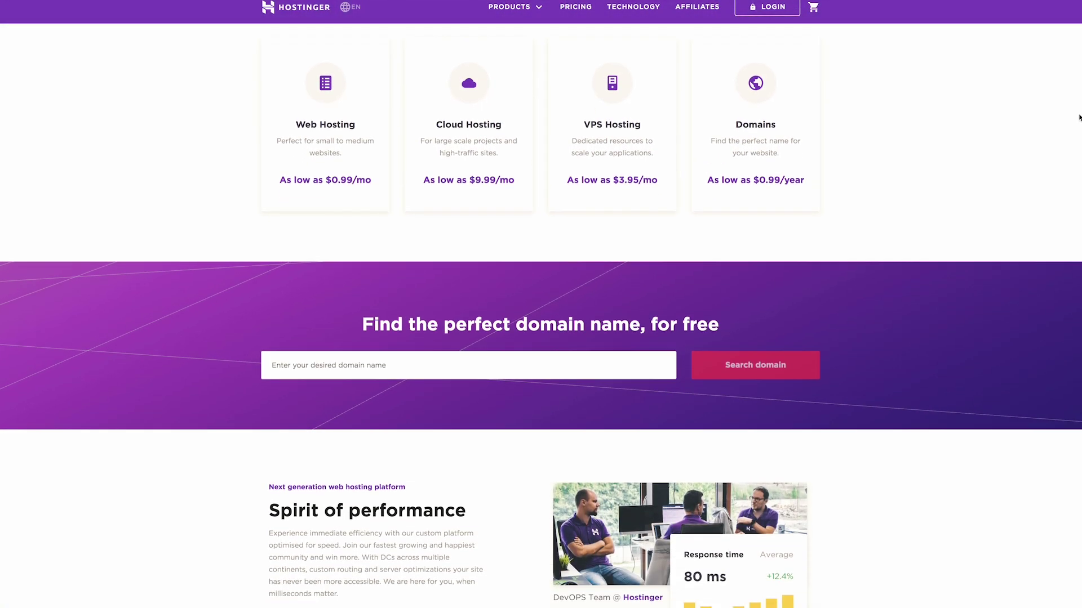
scroll(1079, 117, down, 6)
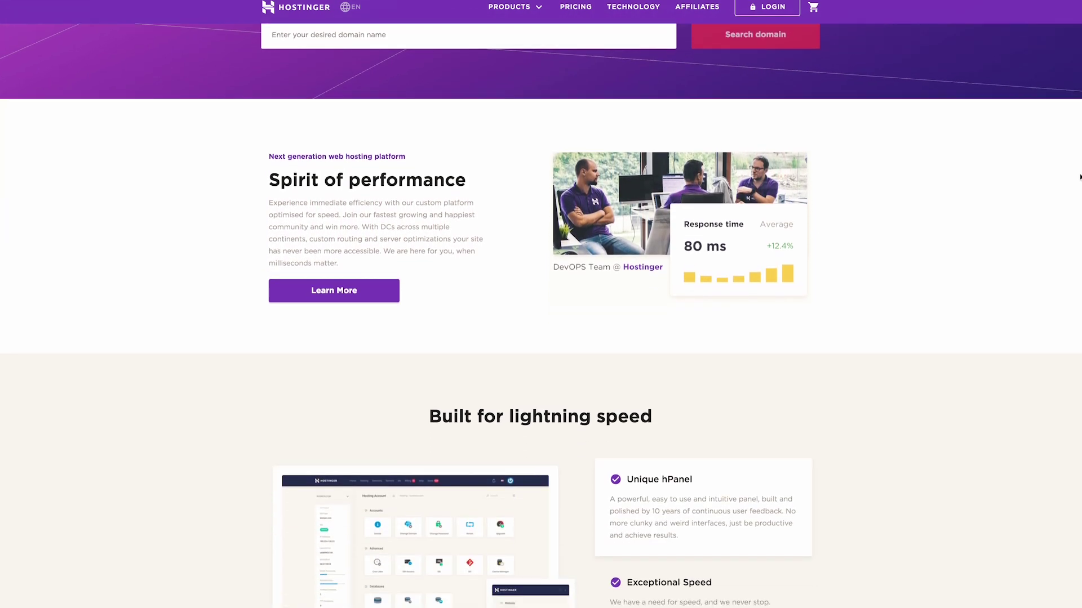
scroll(1079, 176, down, 10)
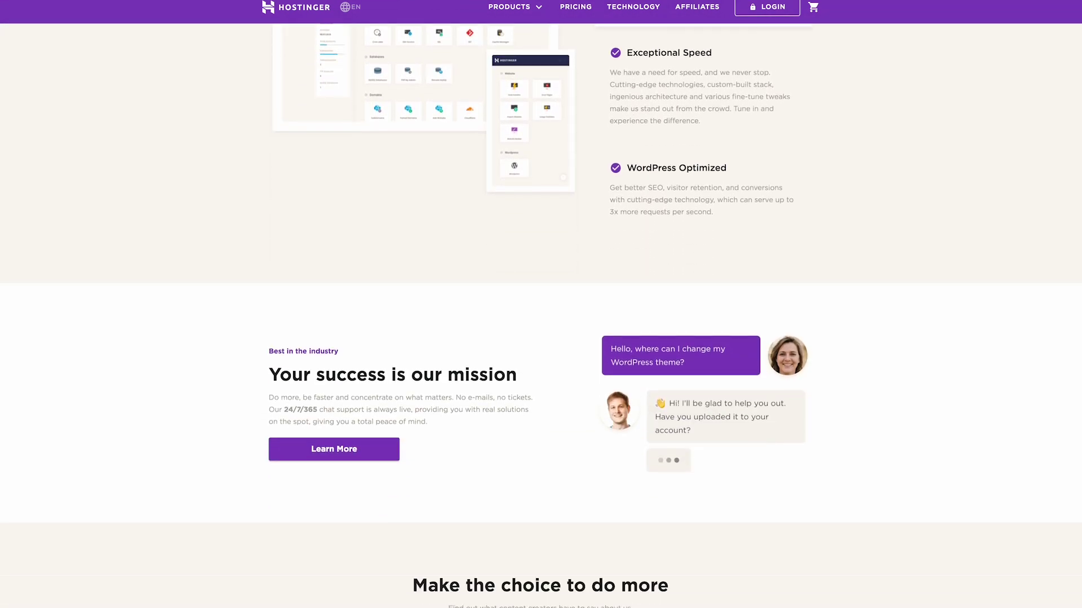
scroll(1079, 177, down, 7)
scroll(1079, 176, up, 12)
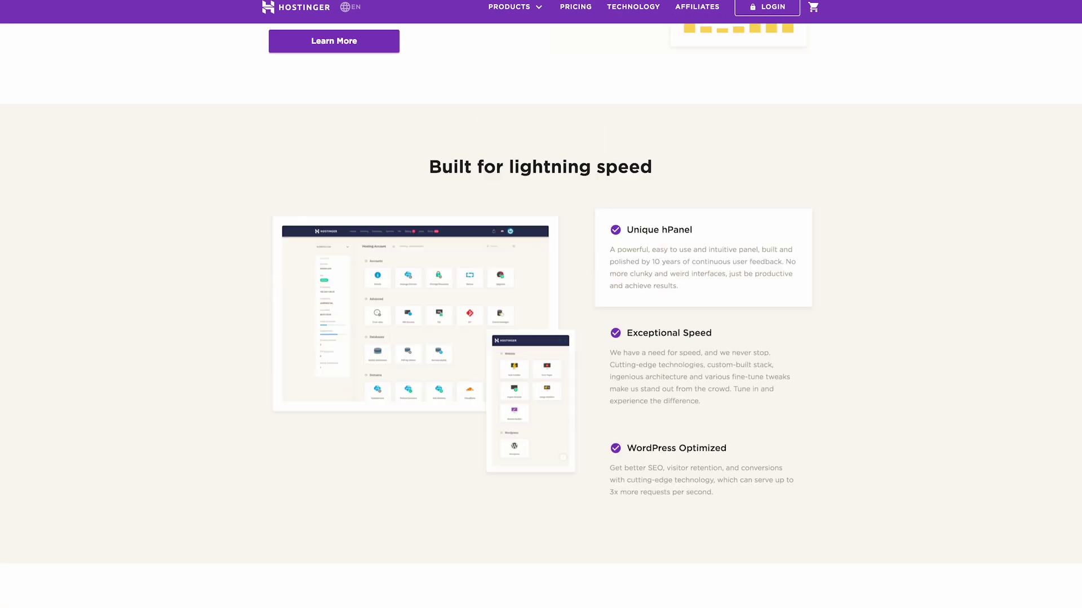
scroll(539, 342, up, 9)
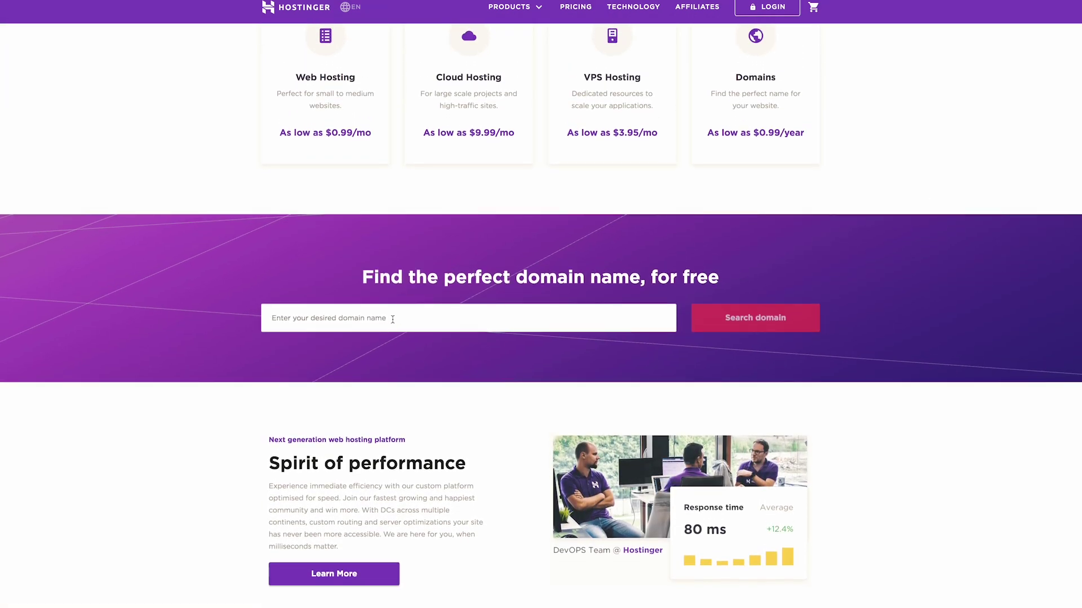
click(393, 319)
text(my)
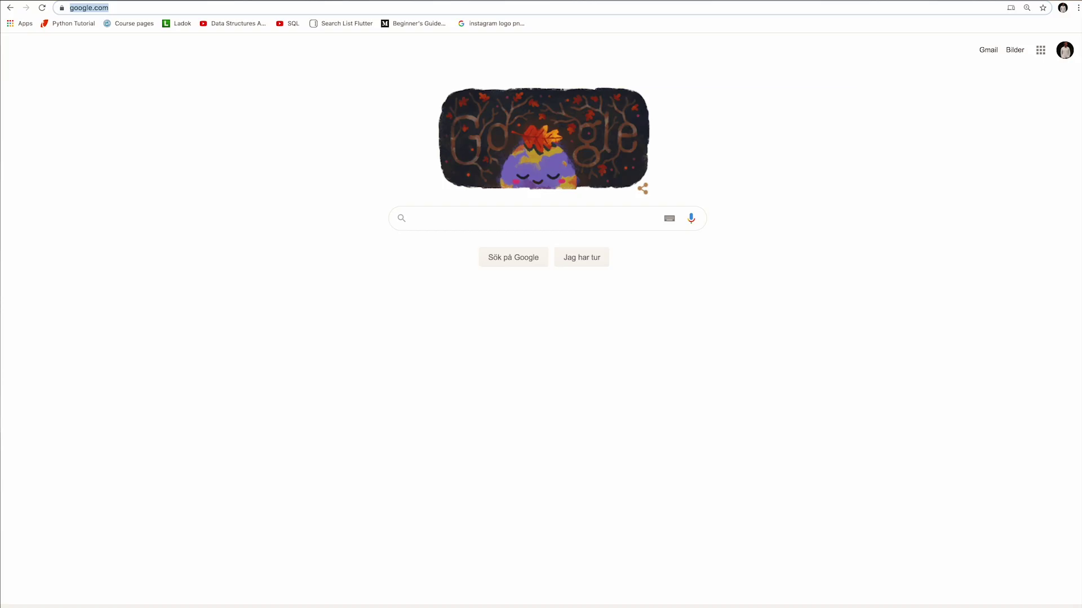
Load hostinger.com/lp/kalle and scroll down to the Single, Premium and Business plan prices.
text(hostinger.com/)
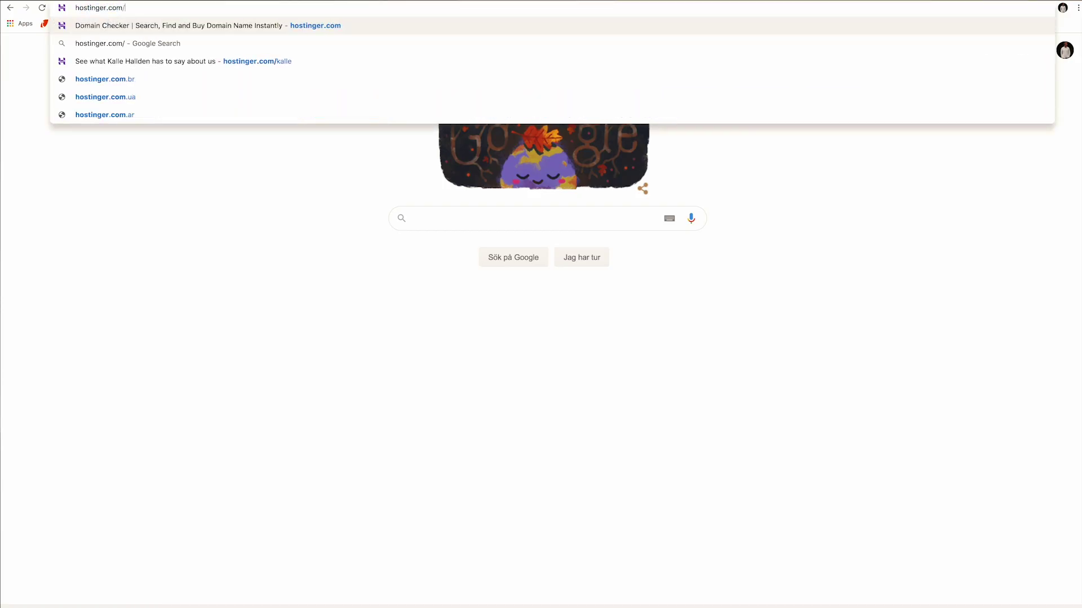
text(lp/kalle)
key(Return)
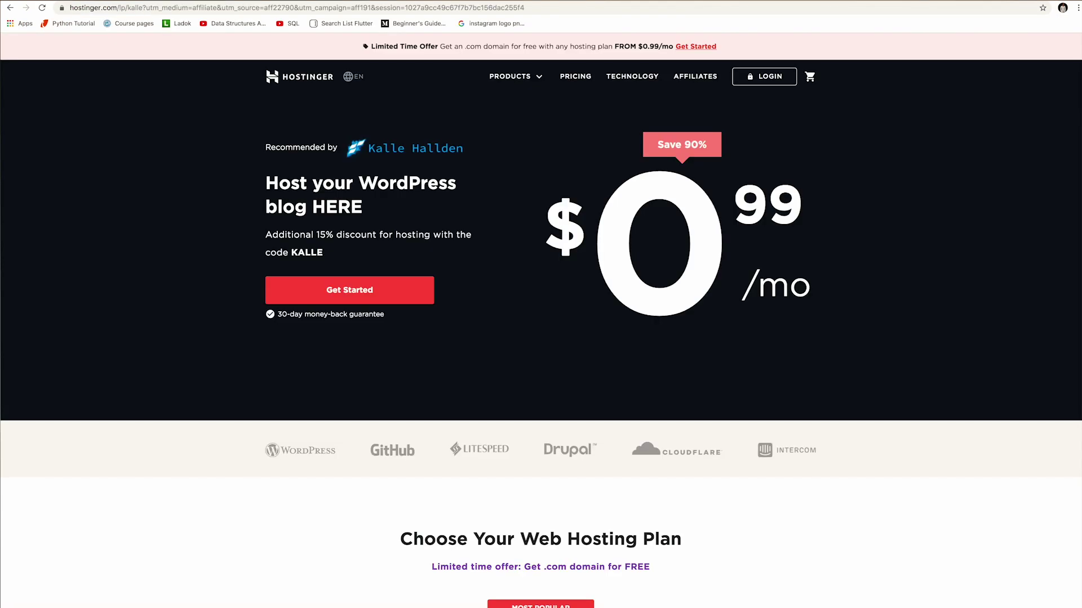
scroll(1079, 128, down, 5)
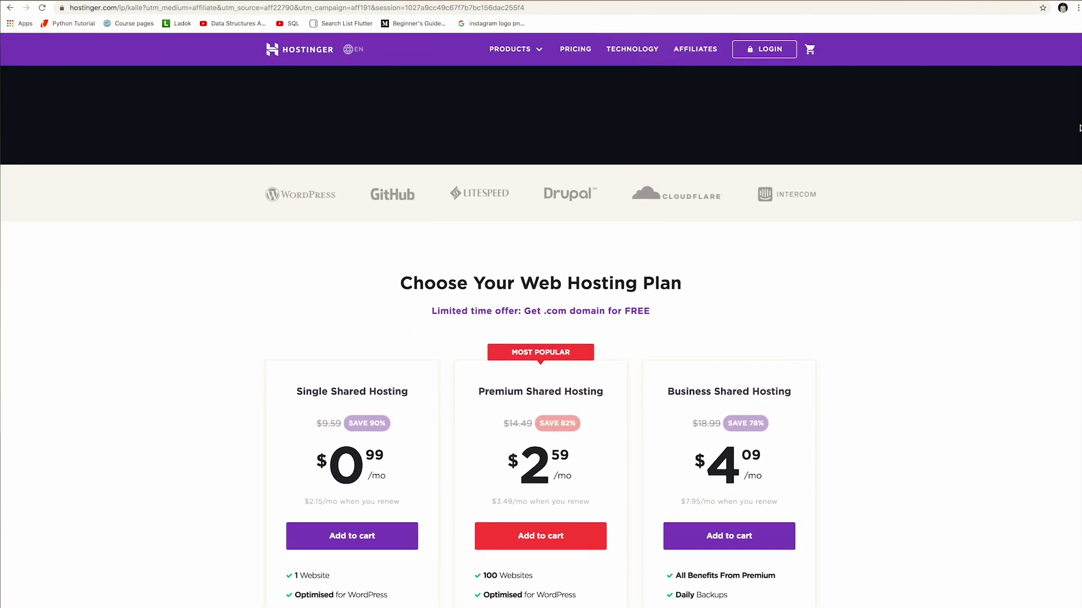
scroll(1079, 127, down, 7)
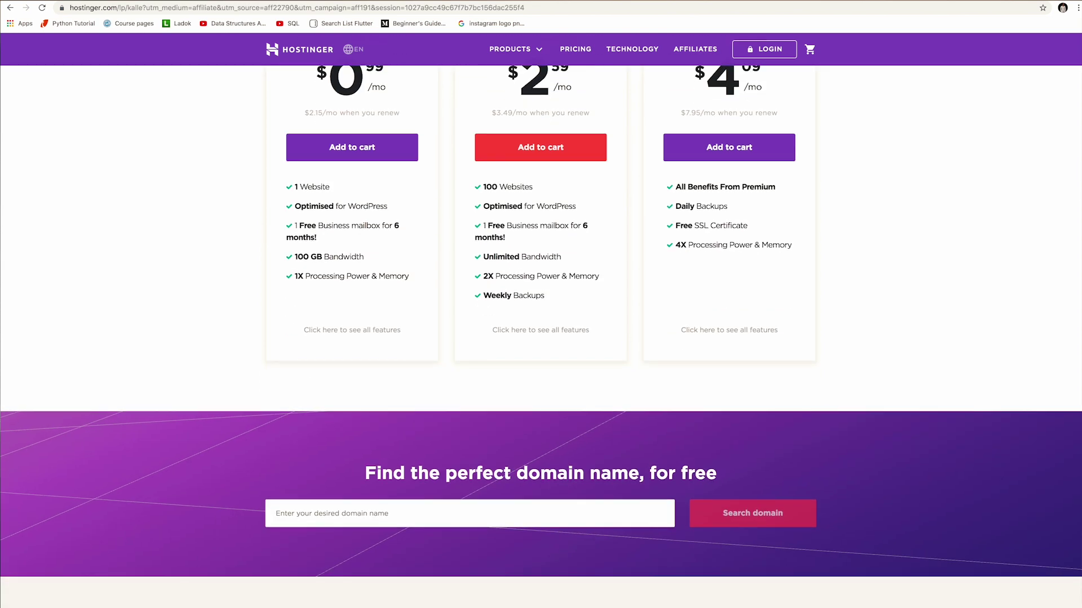
scroll(540, 320, down, 6)
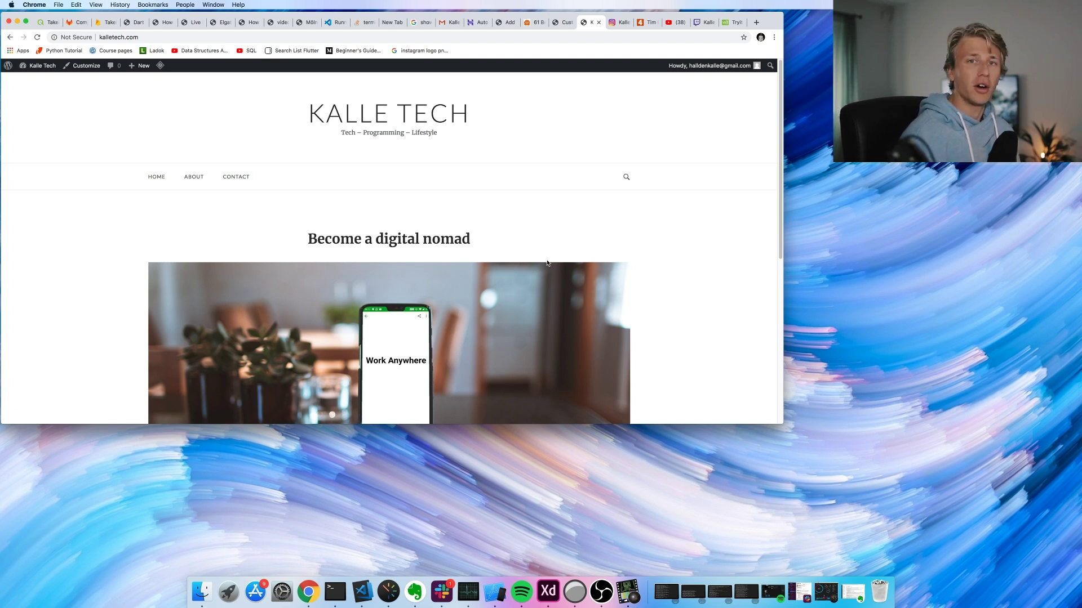
scroll(705, 270, down, 5)
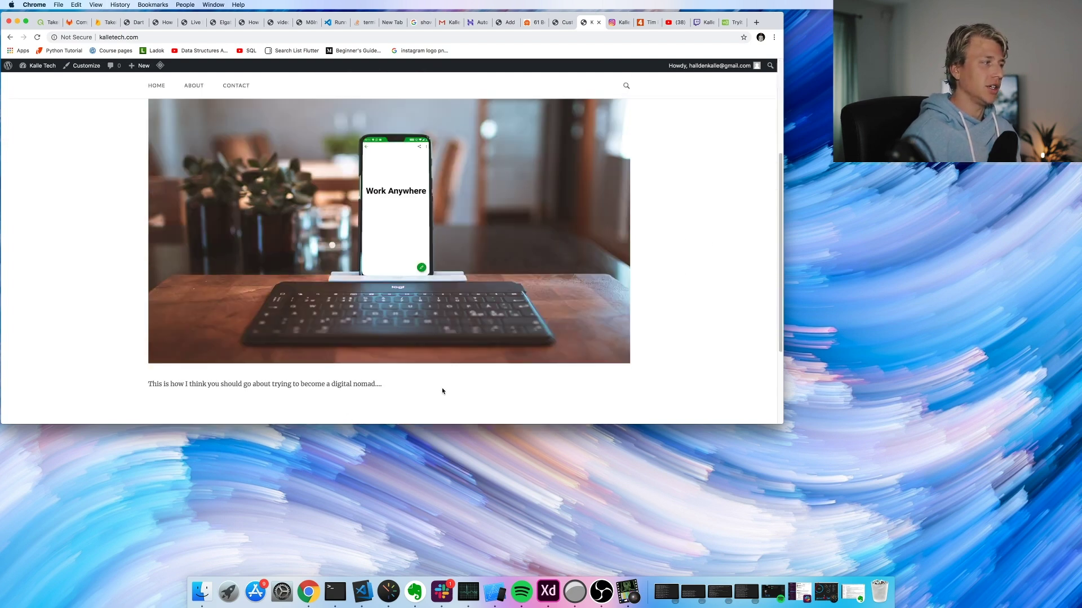
scroll(449, 300, up, 5)
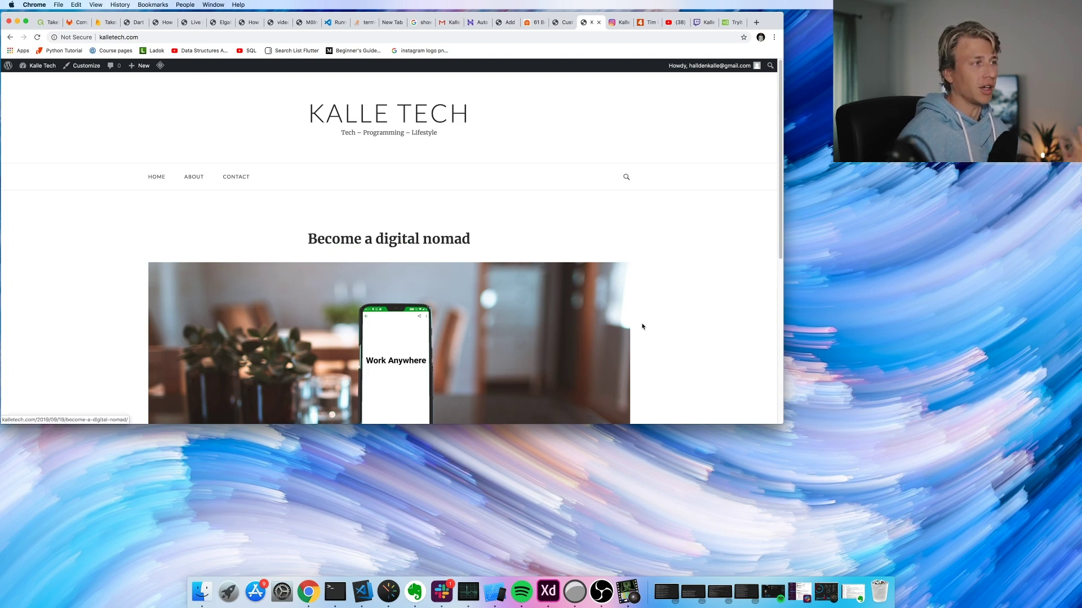
scroll(697, 310, down, 2)
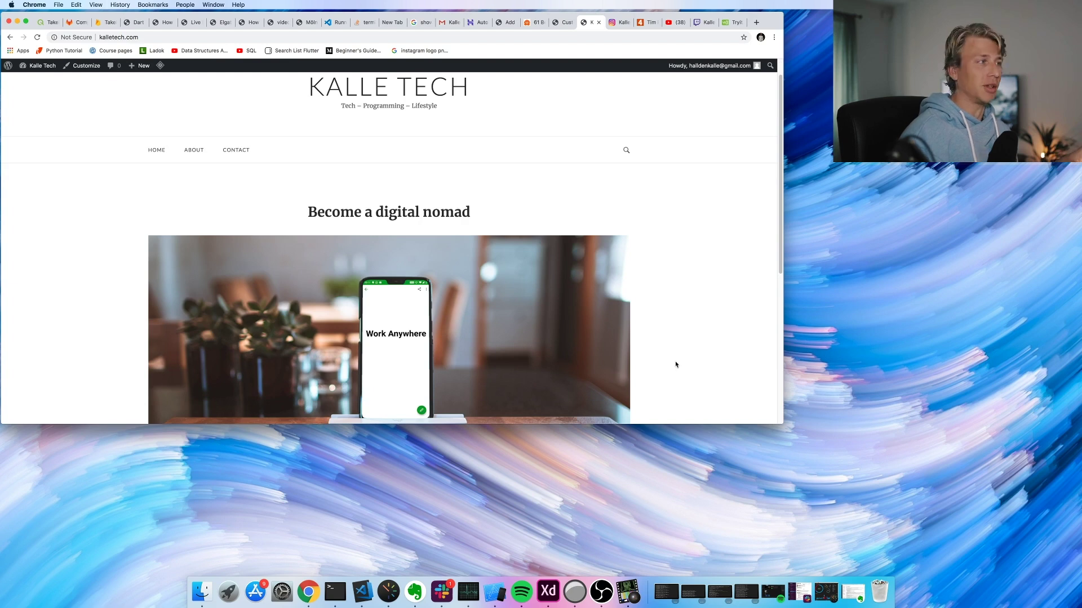
scroll(683, 347, down, 5)
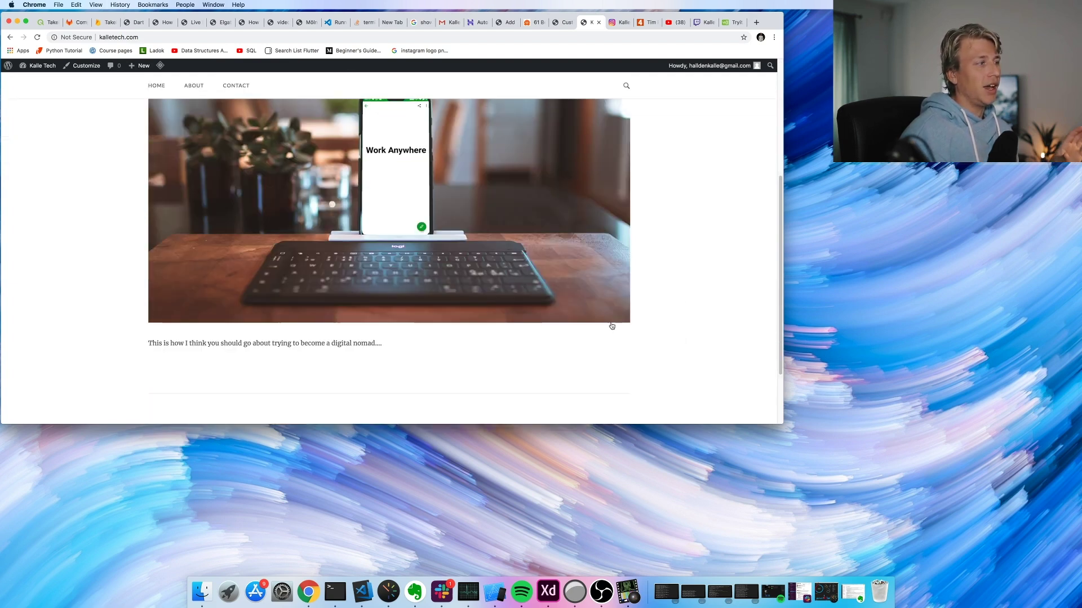
scroll(591, 356, up, 6)
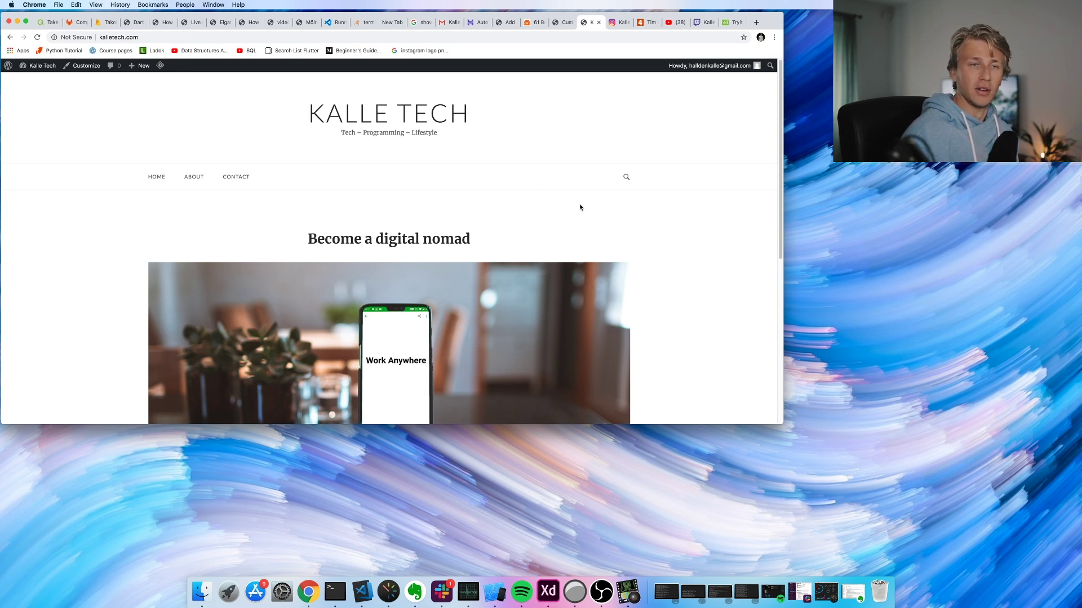
scroll(515, 214, down, 5)
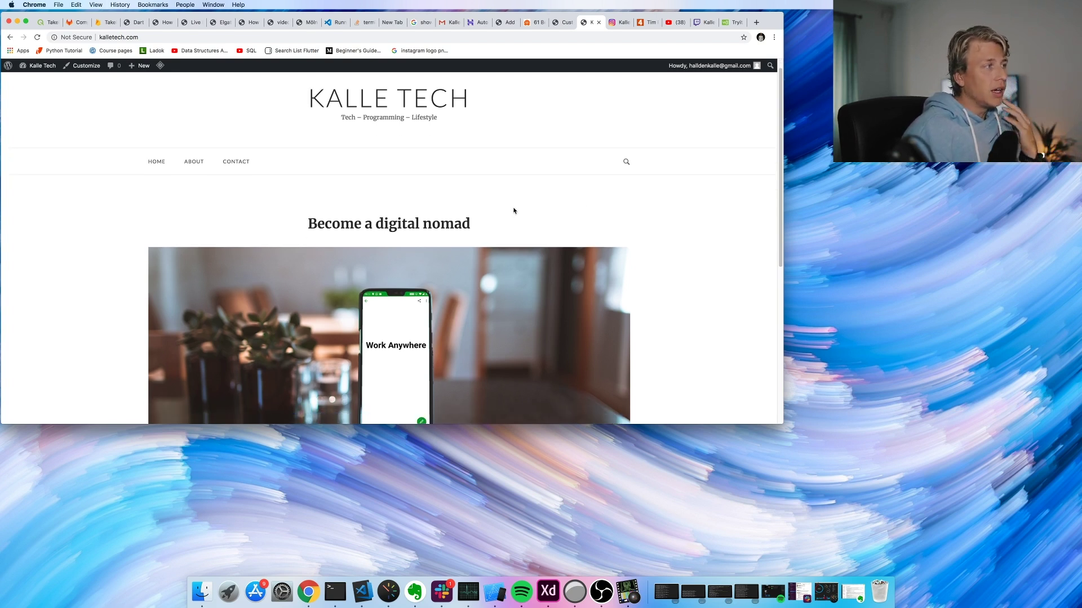
scroll(484, 243, down, 3)
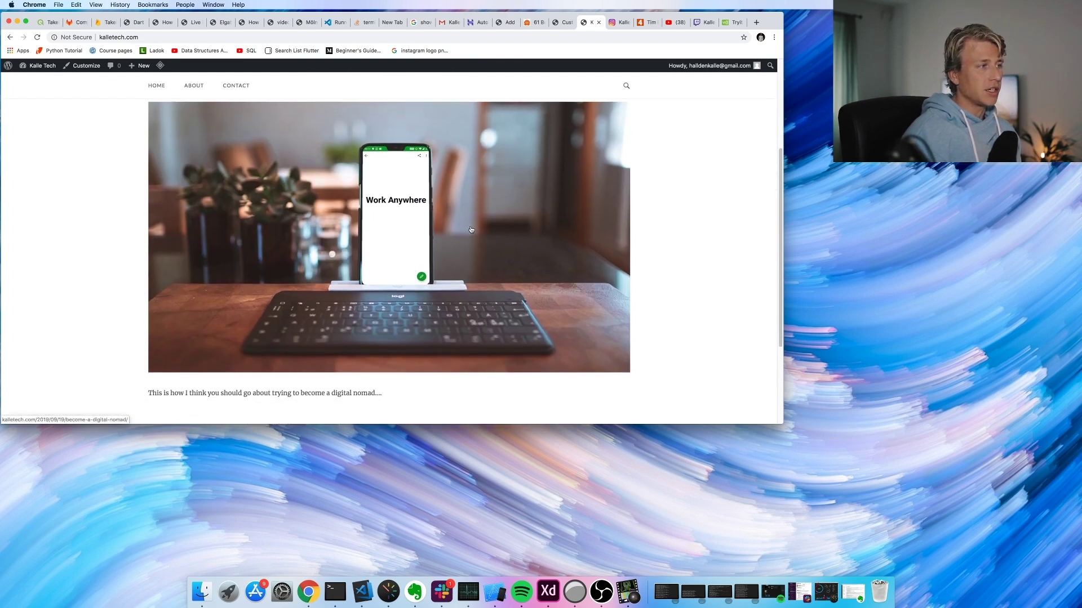
scroll(549, 224, up, 8)
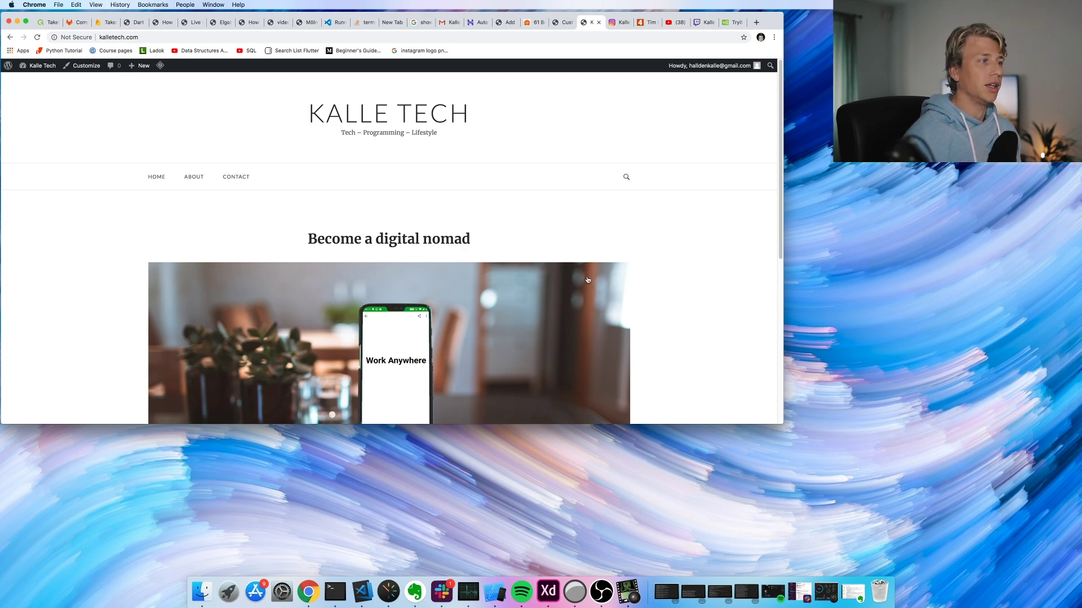
scroll(586, 276, down, 3)
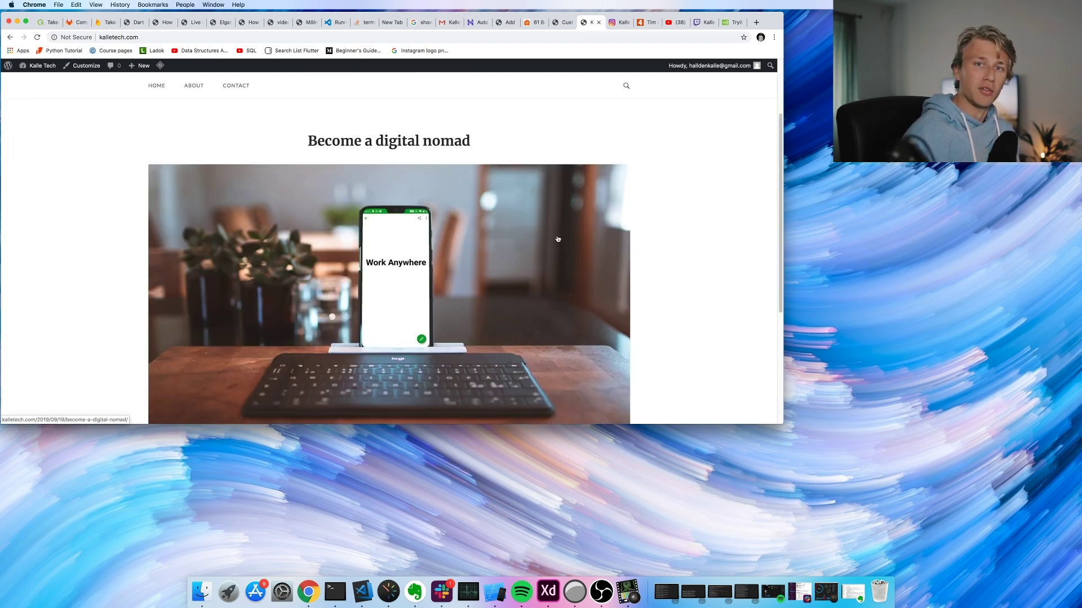
scroll(704, 299, down, 4)
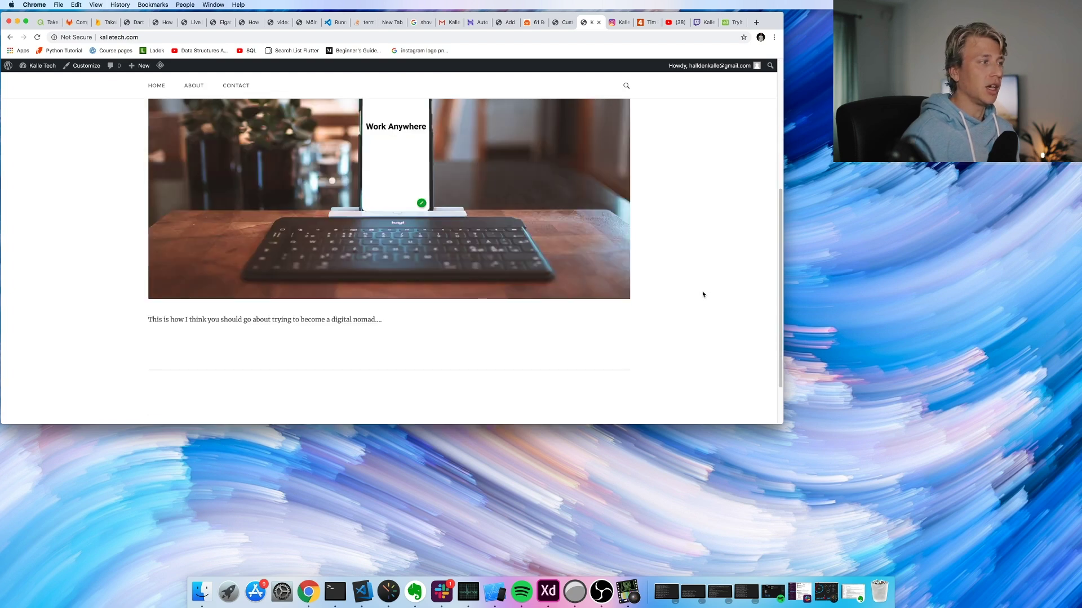
scroll(687, 288, up, 6)
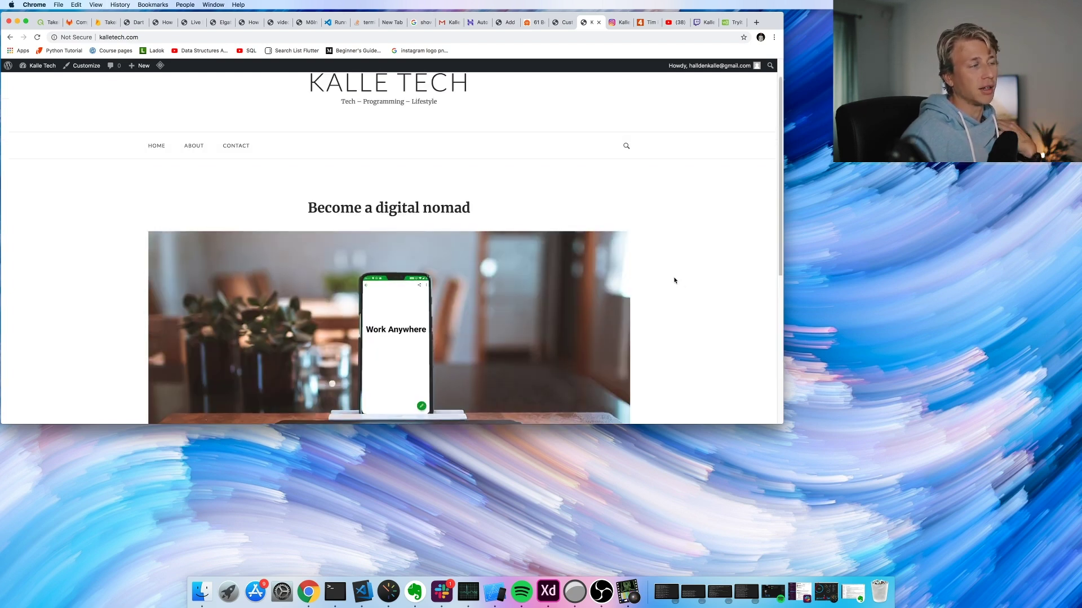
From the hPanel home, manage the kalletech.com hosting and reach its Auto Installer.
click(473, 22)
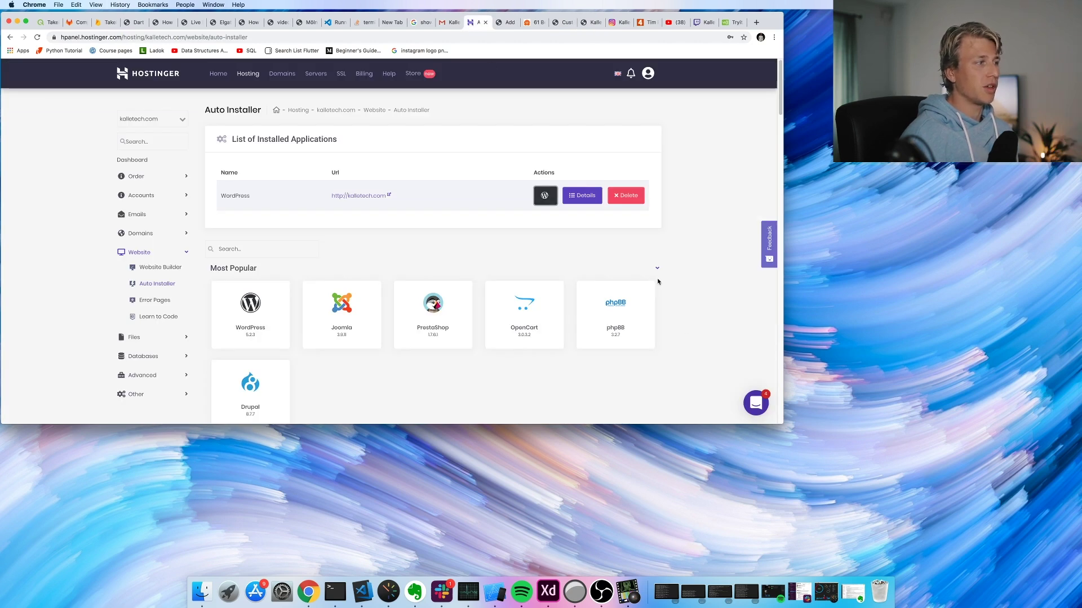
scroll(727, 321, down, 4)
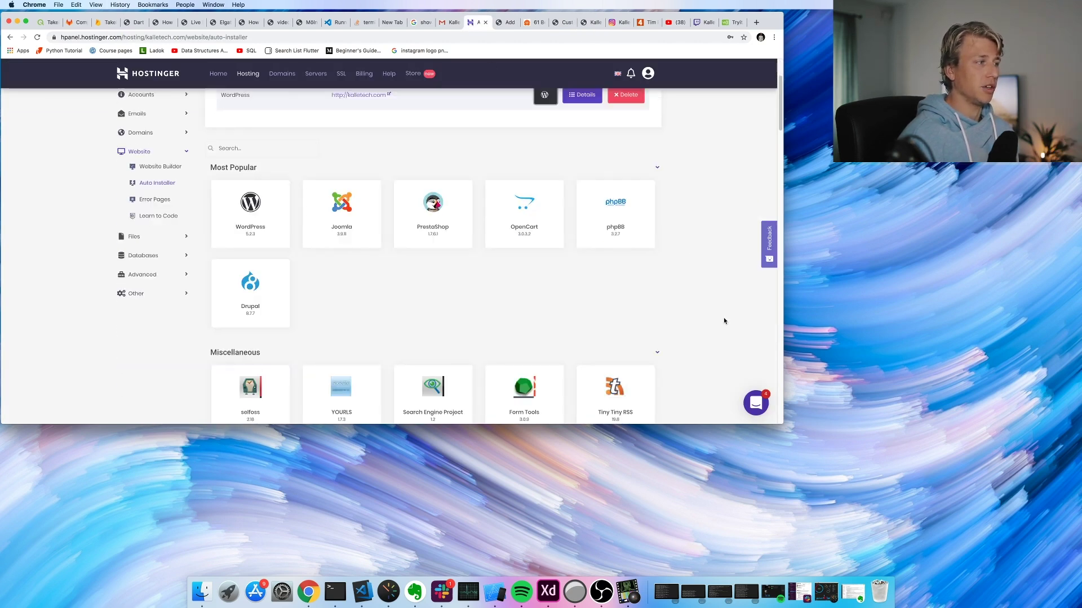
scroll(578, 319, up, 4)
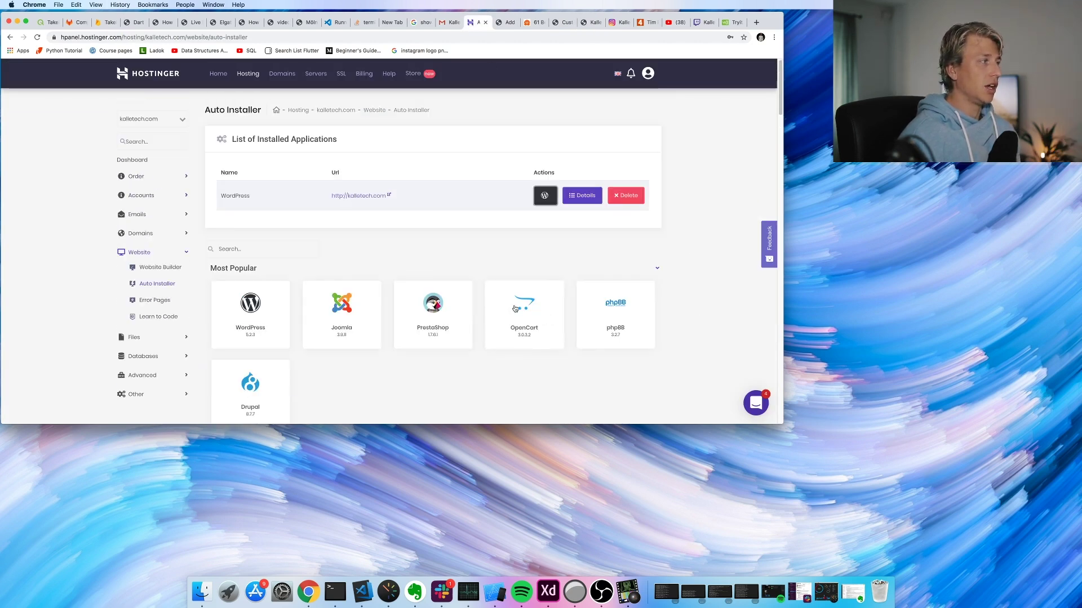
click(159, 75)
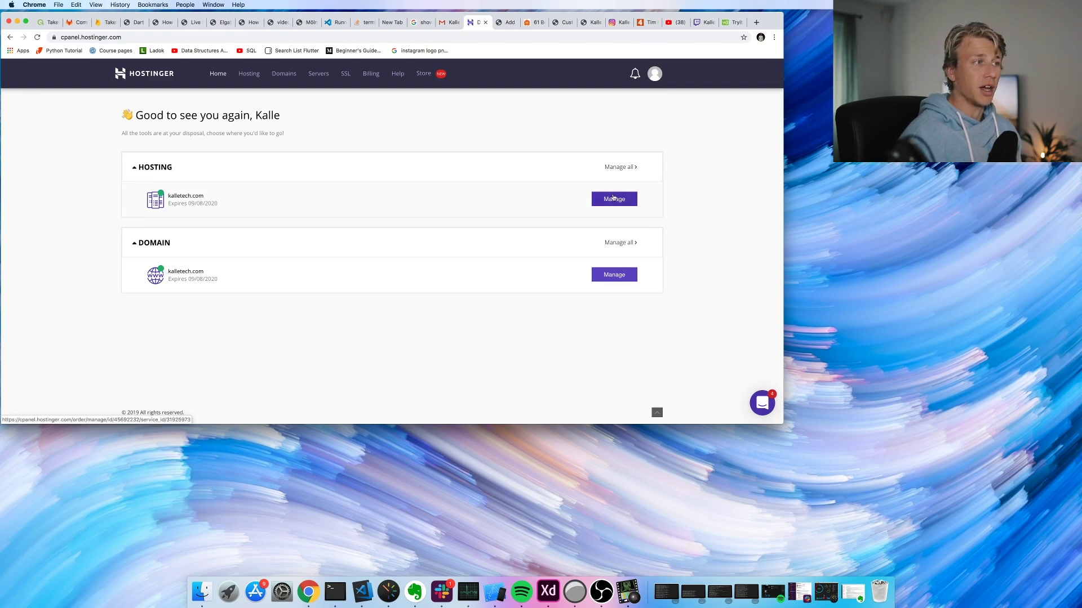
click(613, 200)
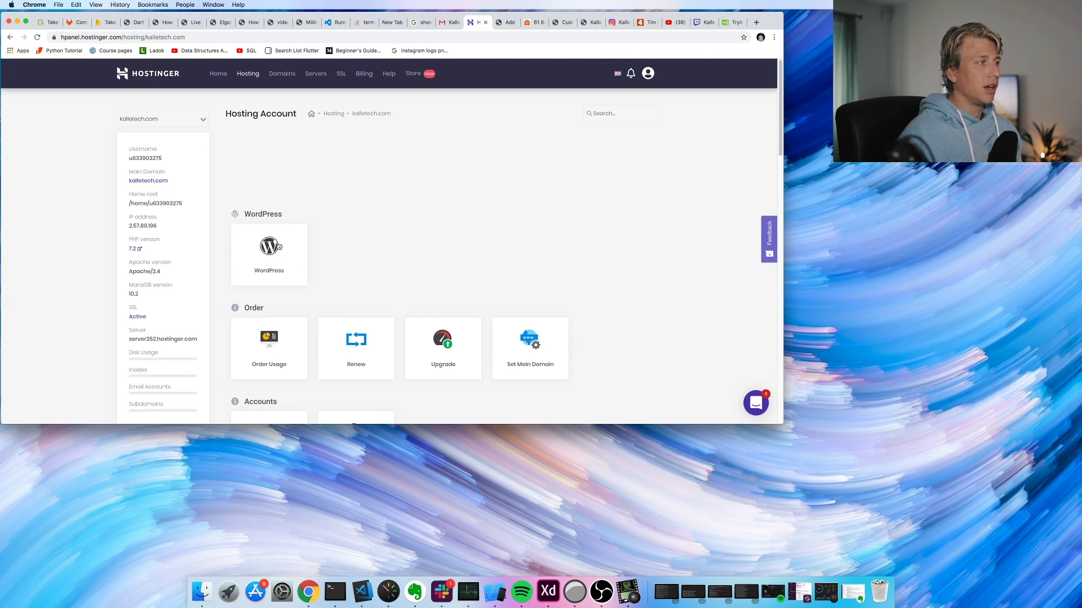
scroll(480, 375, down, 1)
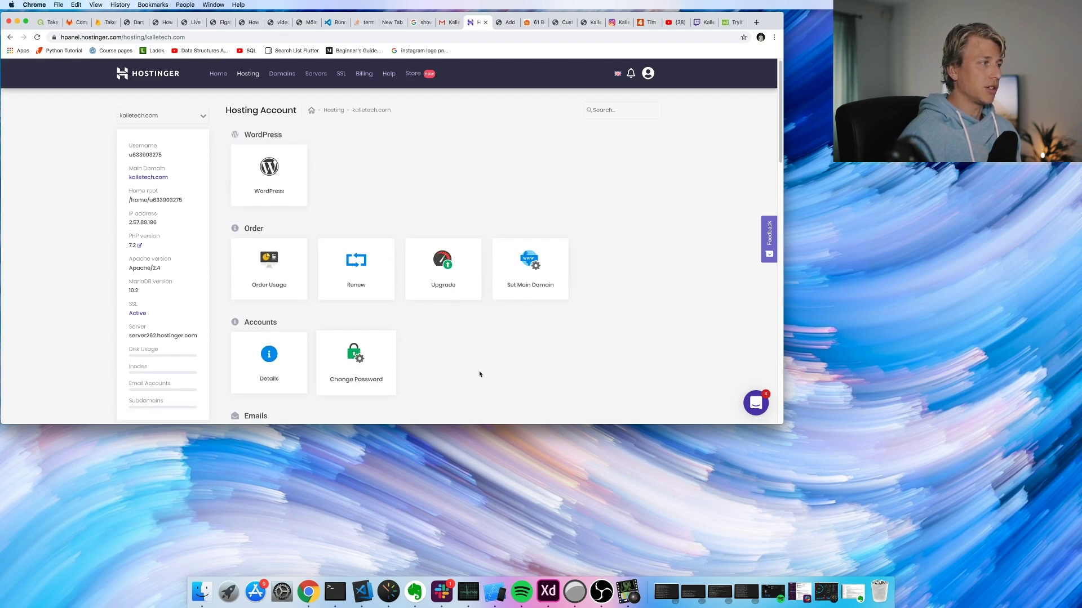
scroll(480, 374, down, 10)
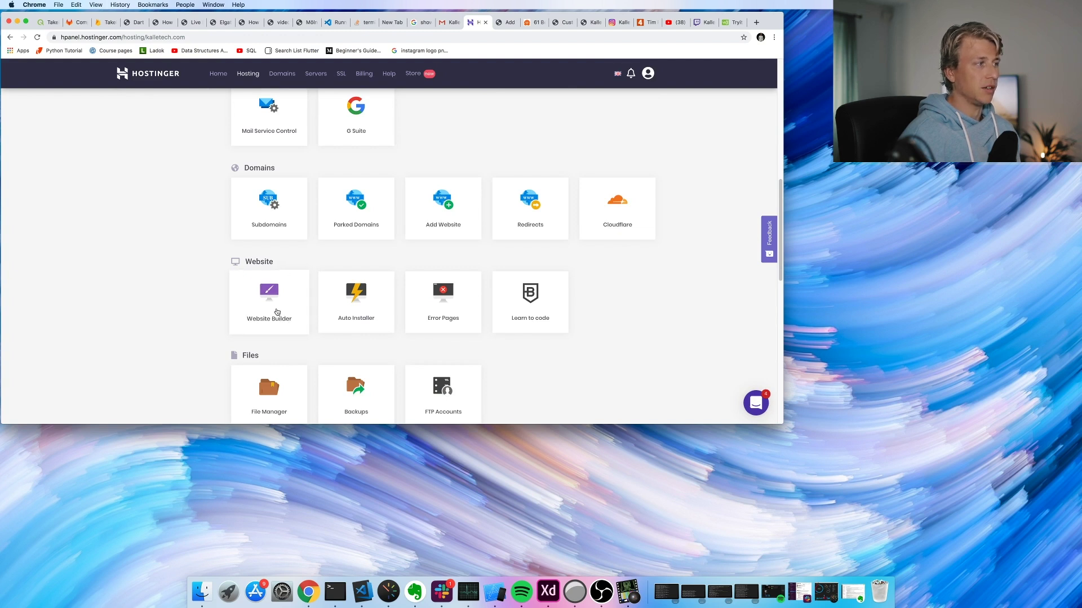
click(365, 320)
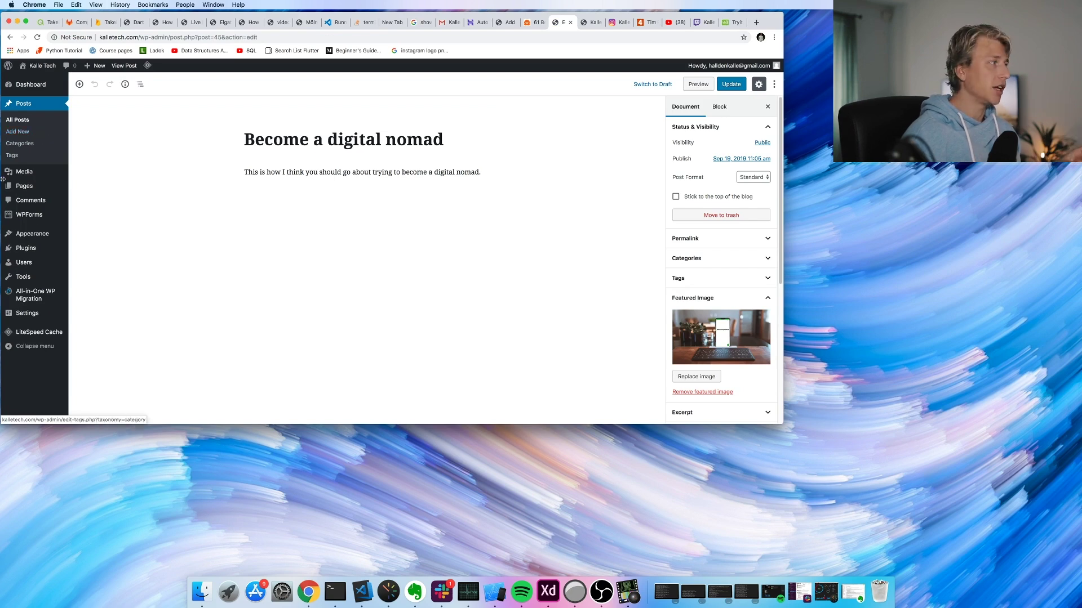
Go to Appearance > Themes > Add New and browse featured themes like Nishiki and OnlineMag.
mouse_move(32, 233)
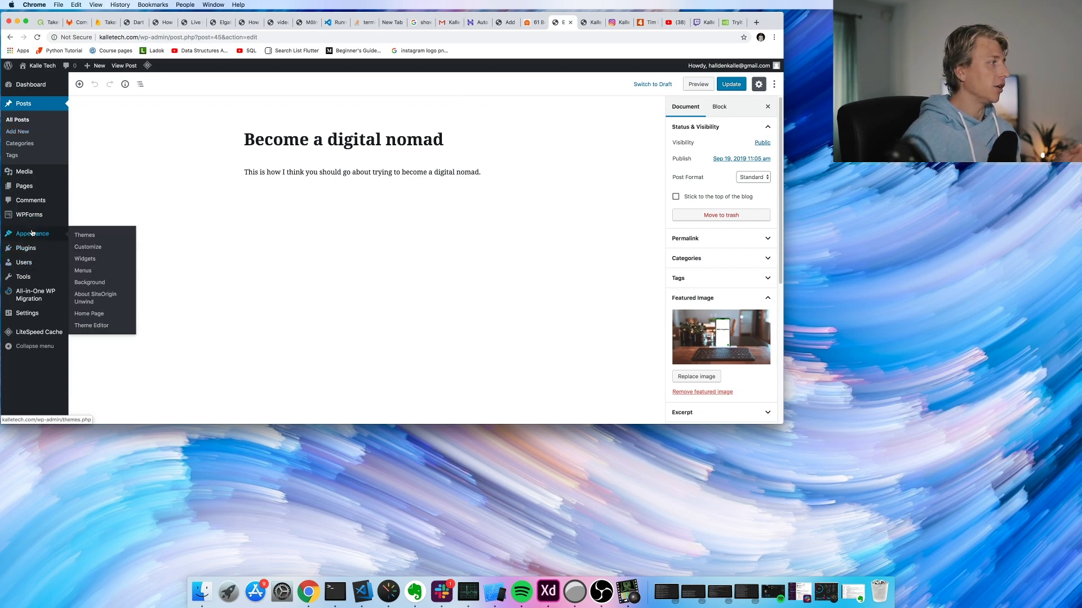
click(85, 235)
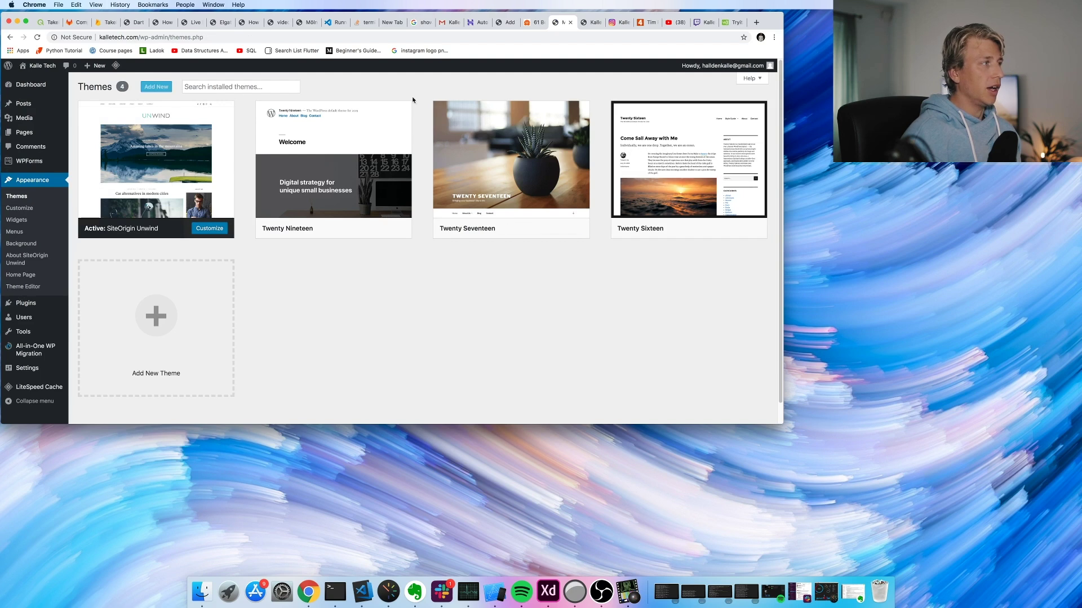
click(156, 87)
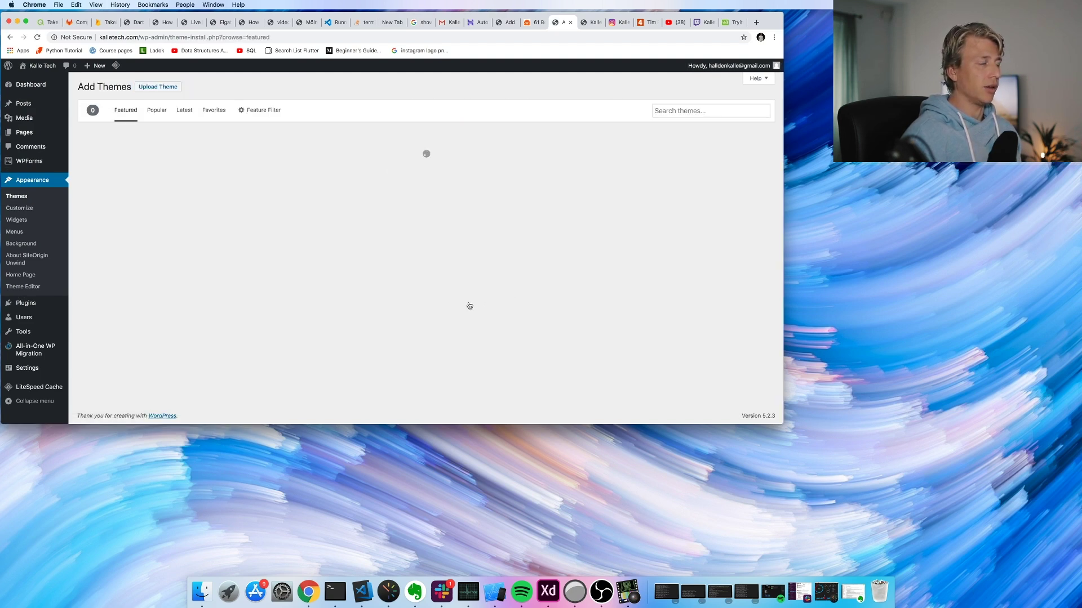
scroll(470, 306, down, 10)
scroll(595, 271, up, 8)
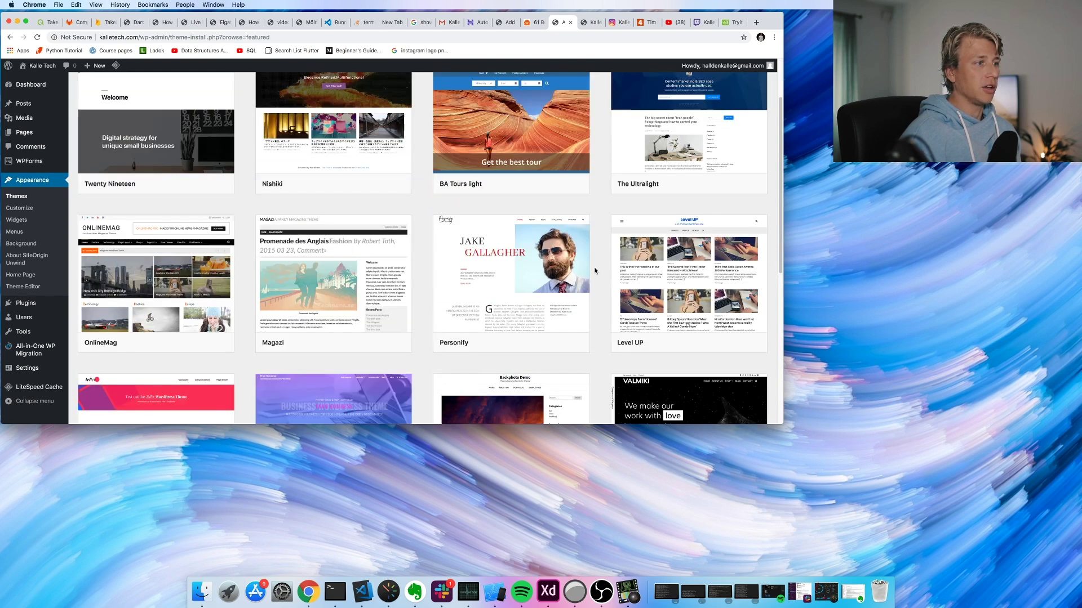
scroll(594, 271, up, 2)
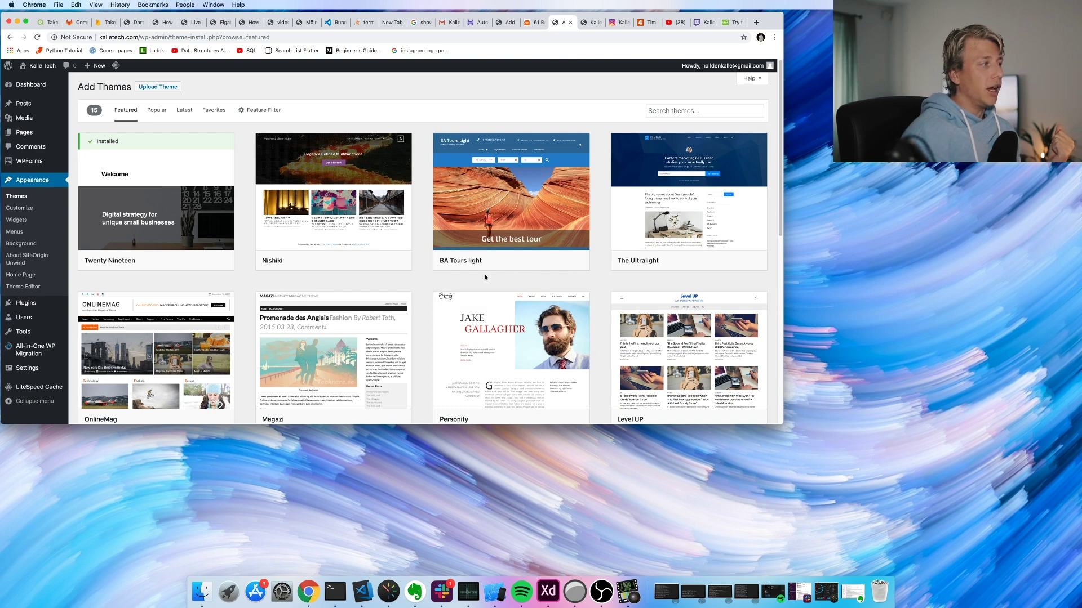
mouse_move(473, 265)
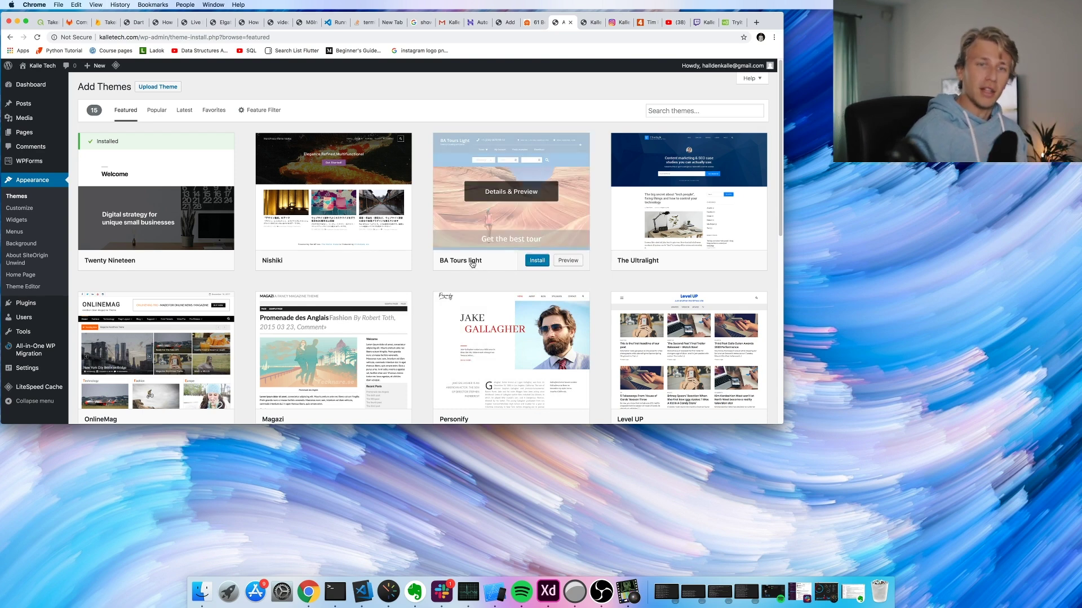
mouse_move(506, 300)
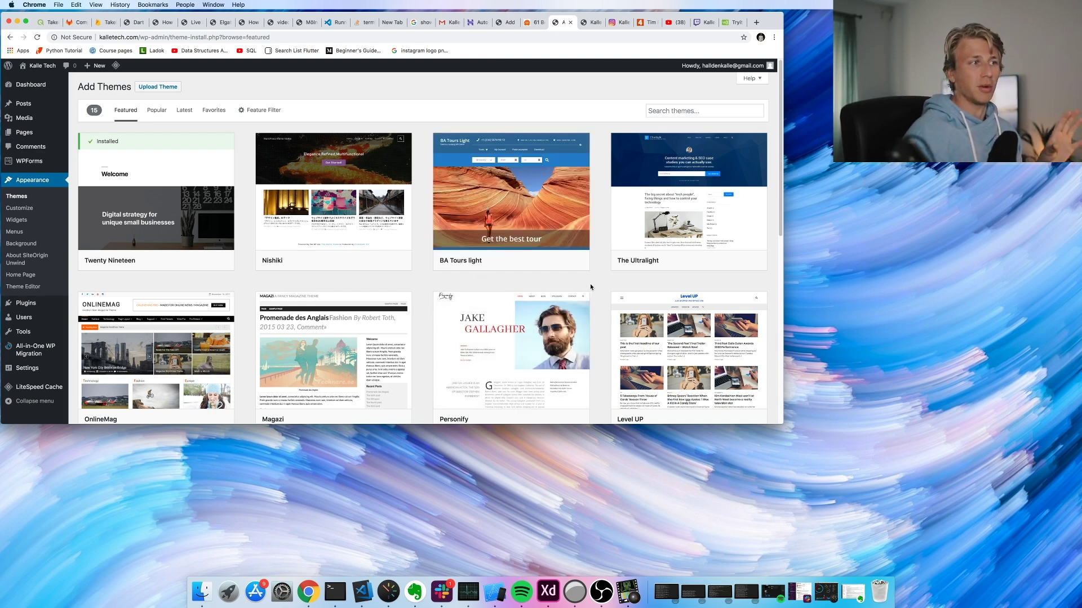
mouse_move(578, 267)
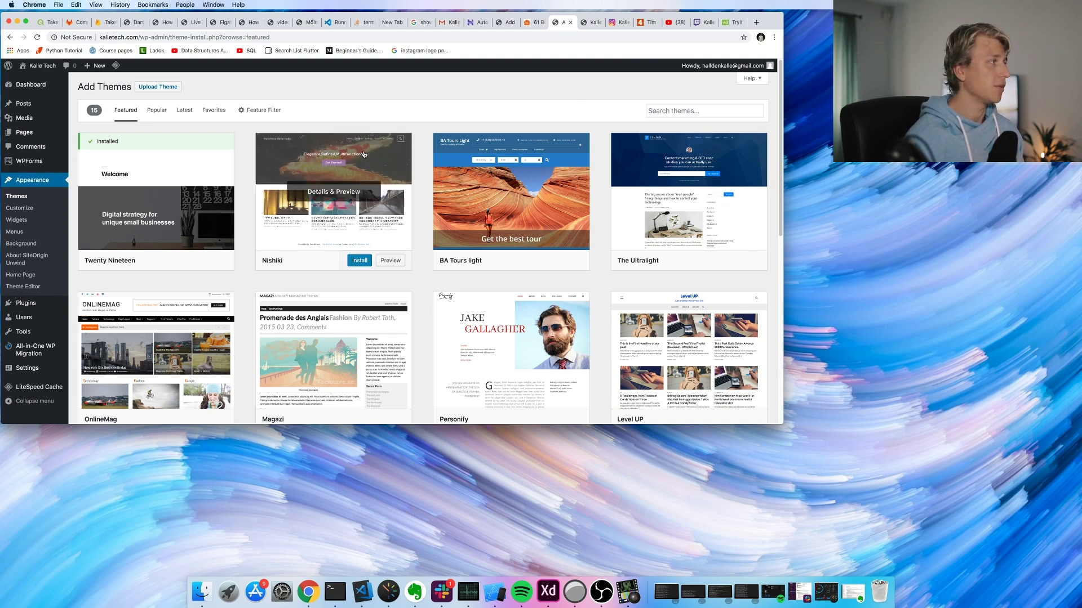
mouse_move(27, 103)
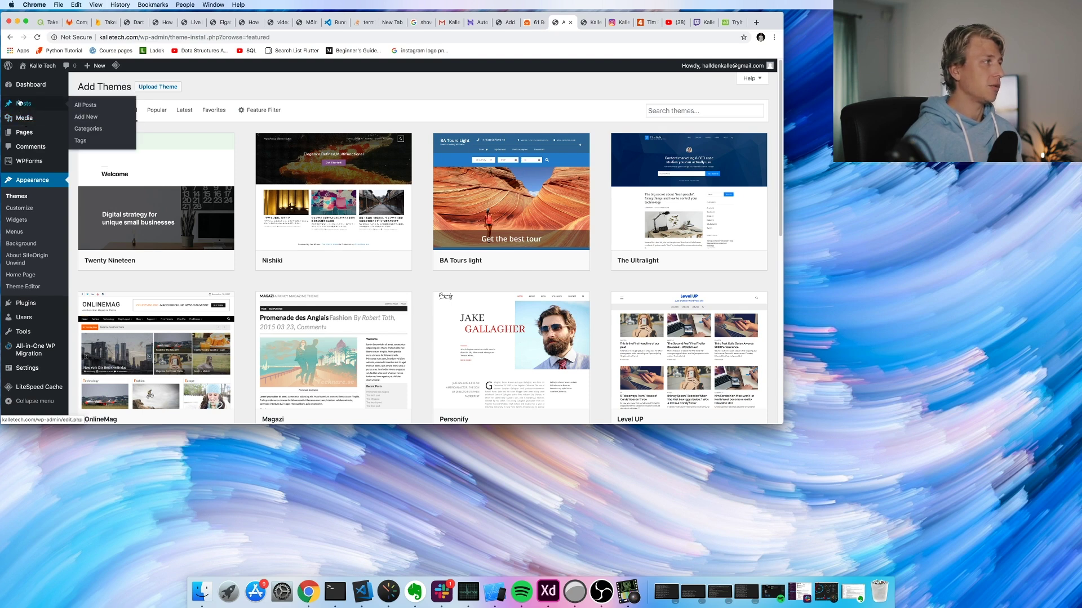
Create a new blank post with Posts > Add New.
click(86, 117)
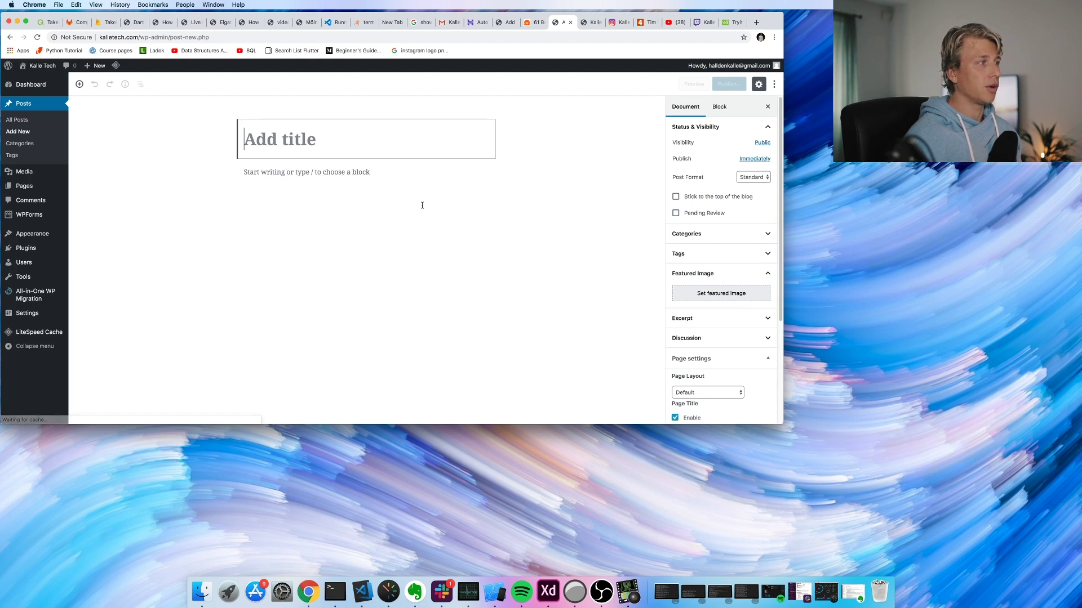